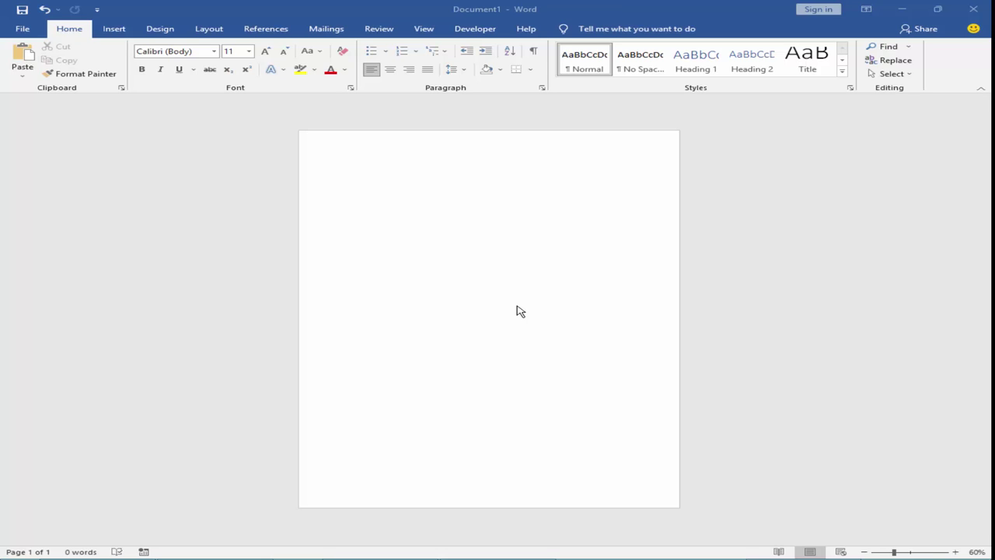
Browse for pictures on this device and navigate to Desktop > image > compressed image
click(440, 299)
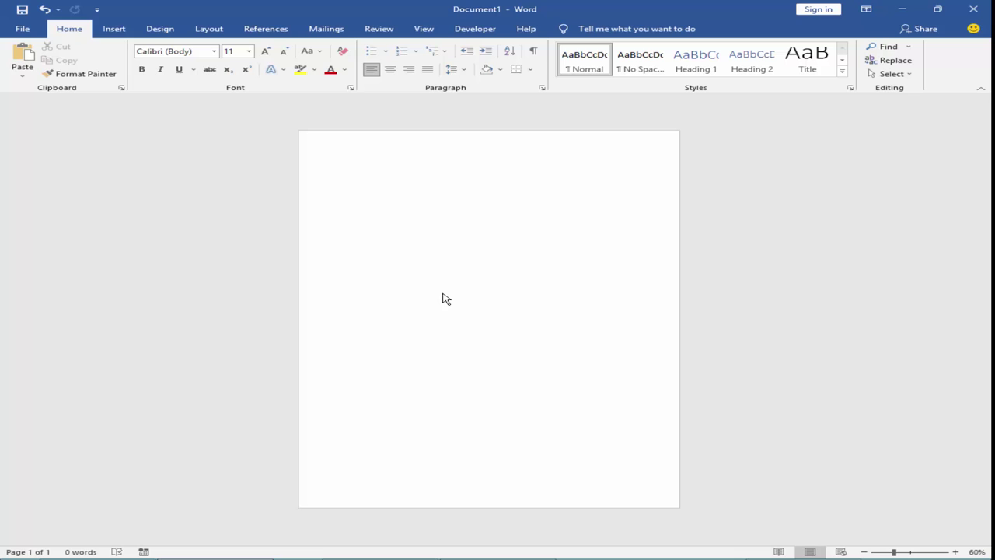
click(113, 29)
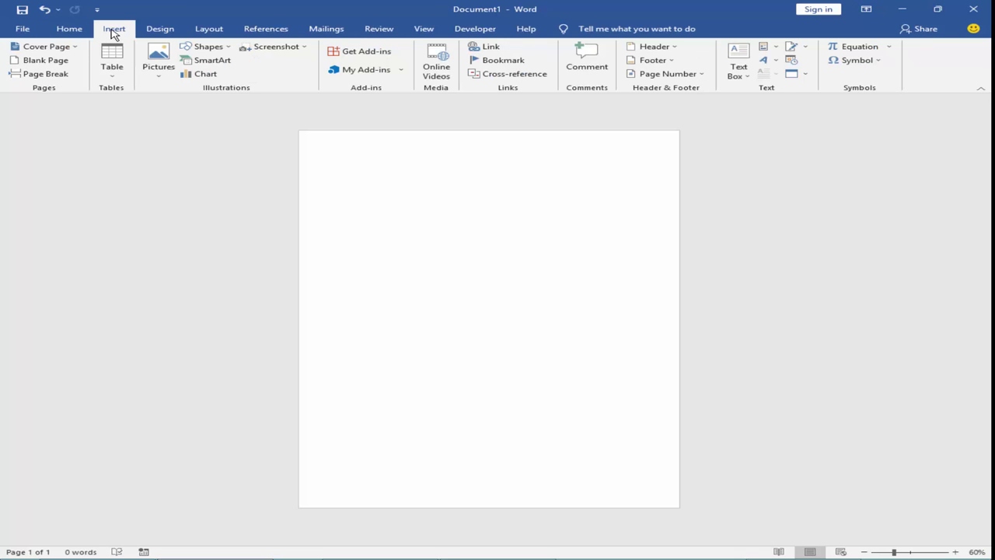
click(163, 78)
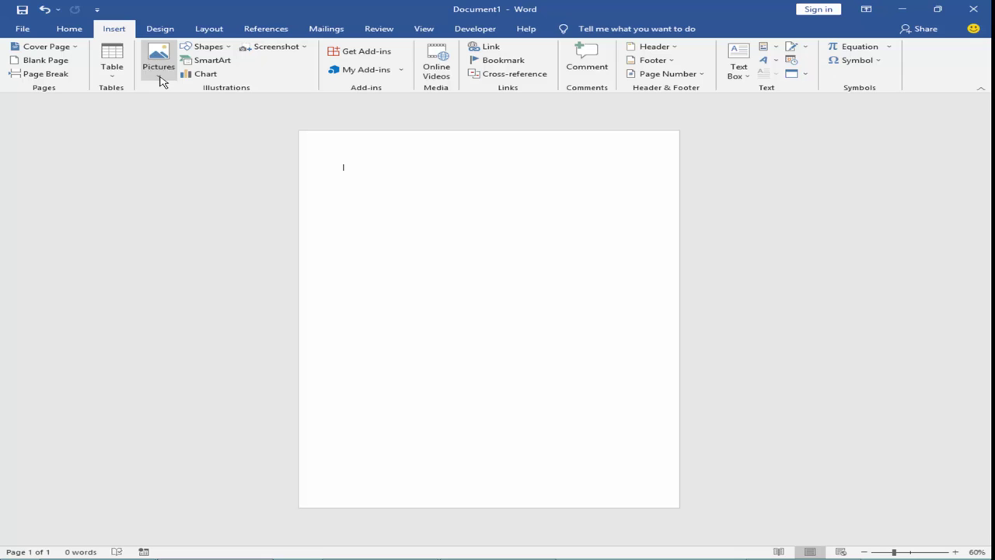
click(200, 109)
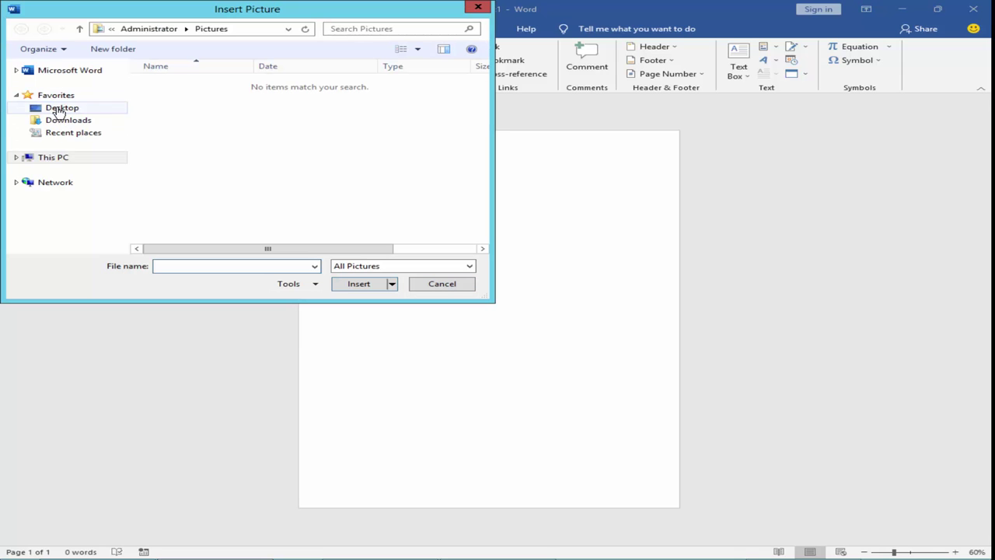
click(56, 109)
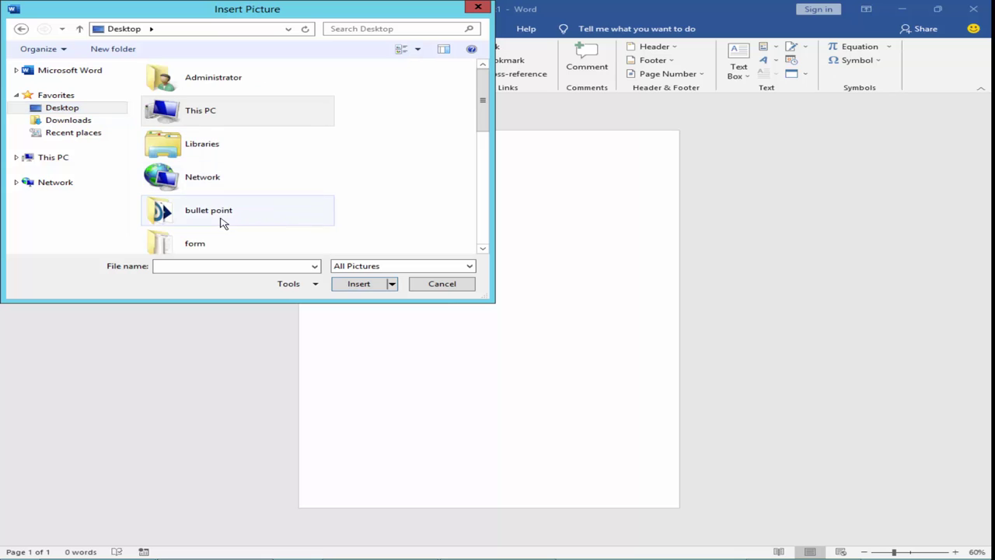
click(224, 217)
scroll(262, 220, down, 2)
double_click(205, 210)
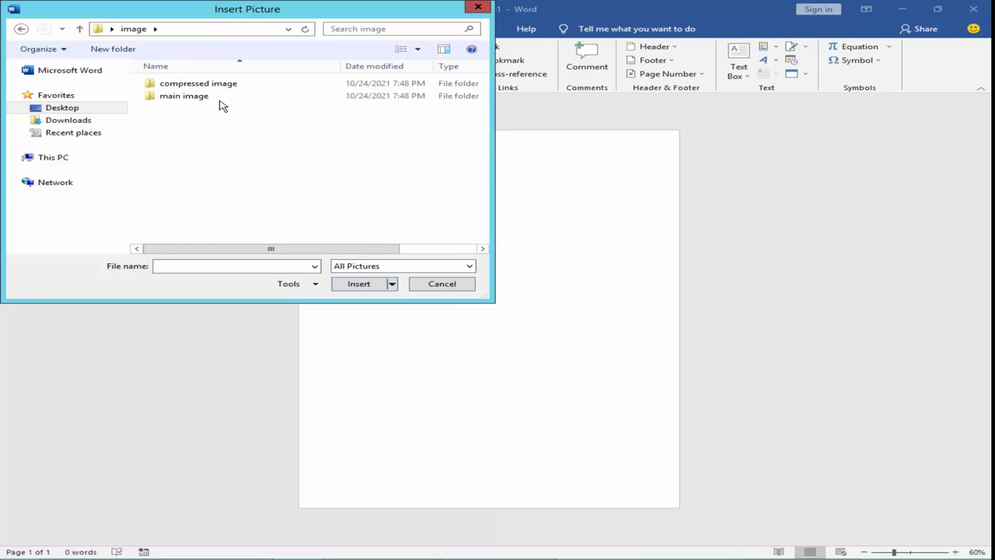
double_click(201, 85)
In Large icons view, insert IMG_0180 through IMG_2118 plus IMG_2129
click(417, 49)
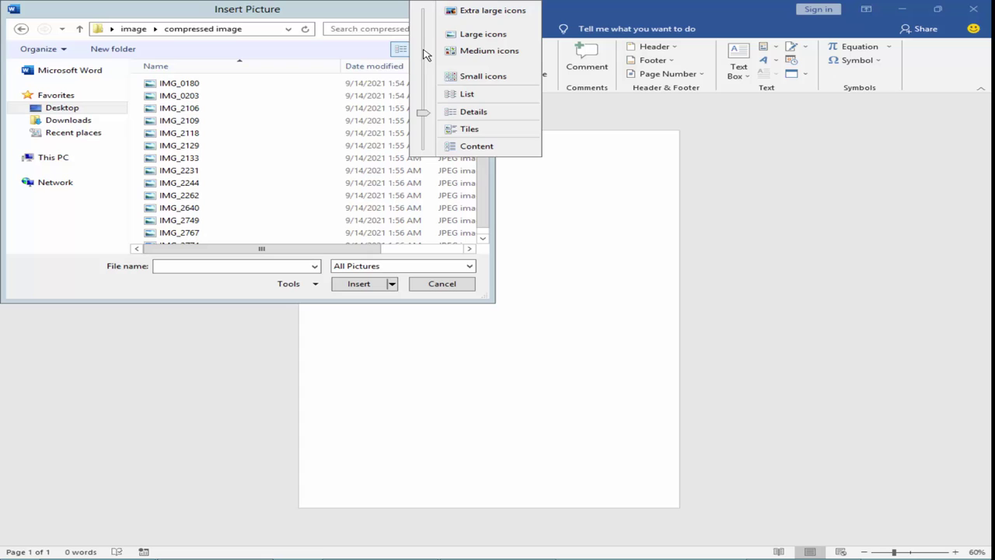
click(464, 36)
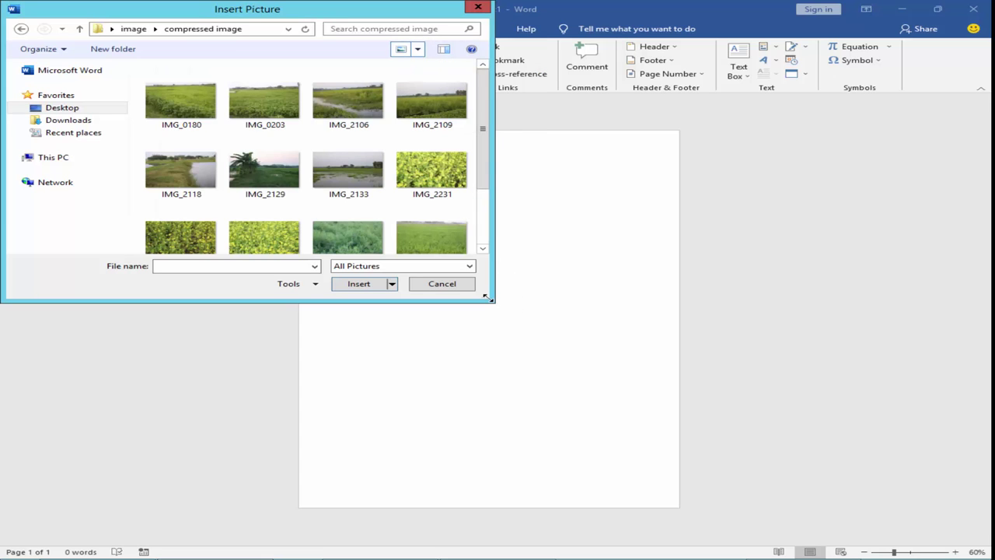
drag(487, 297, 725, 354)
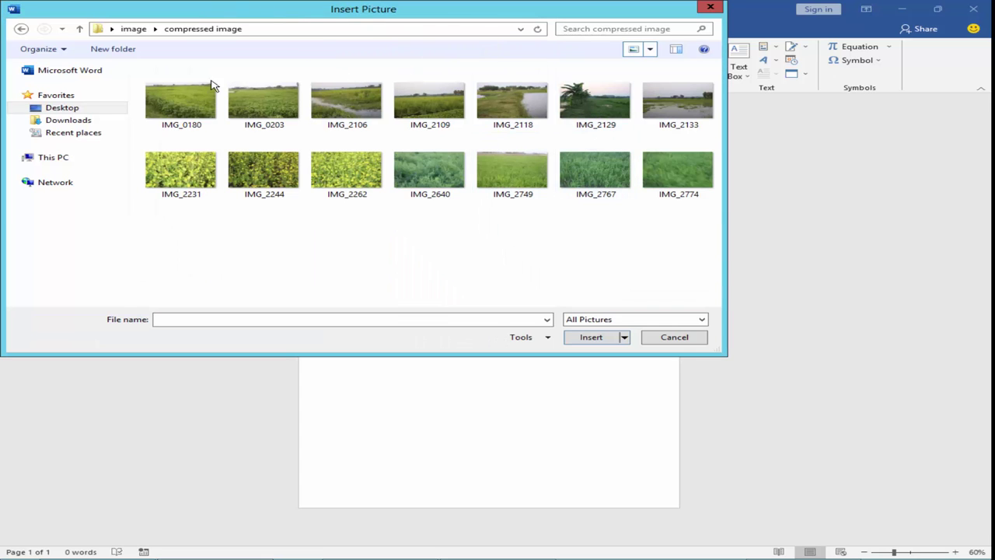
click(199, 97)
shift+click(527, 107)
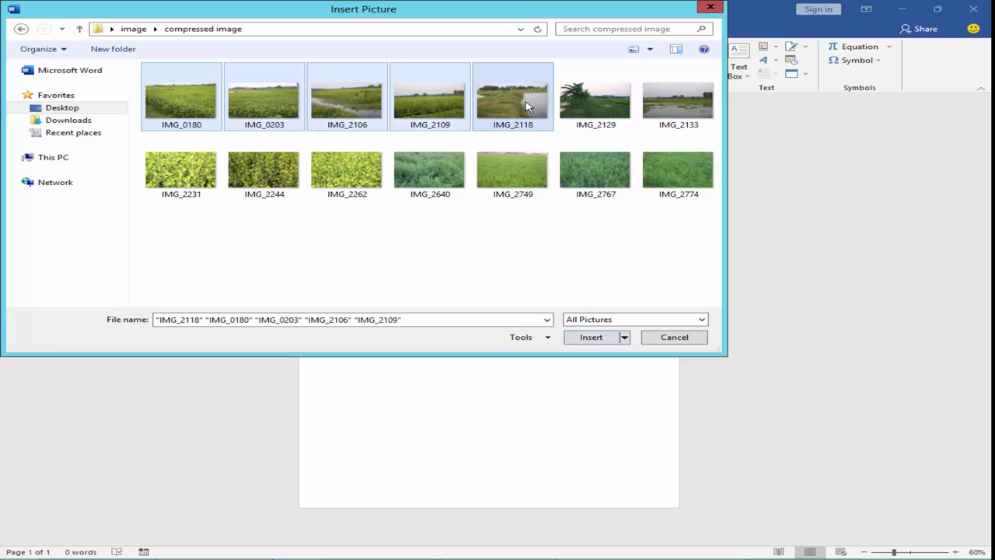
shift+click(584, 113)
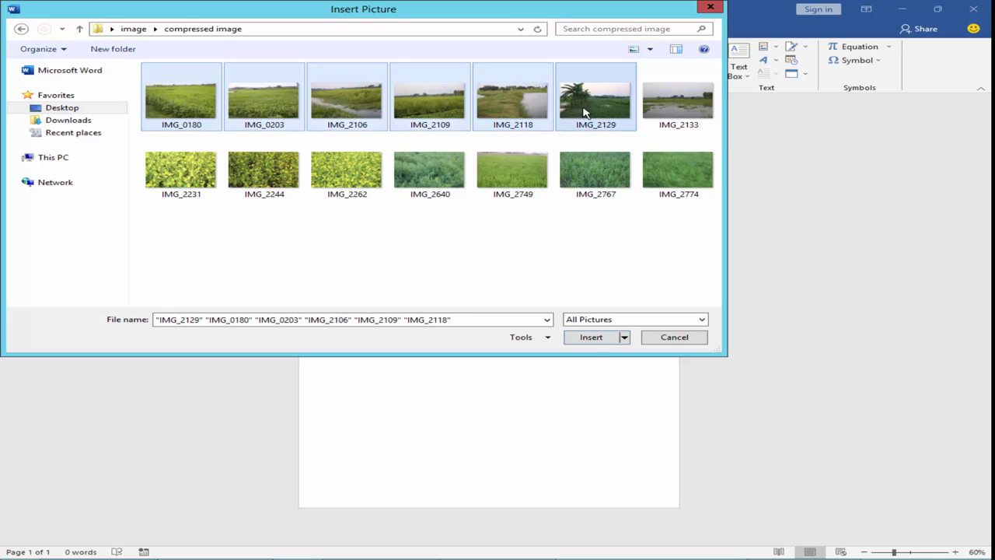
click(590, 341)
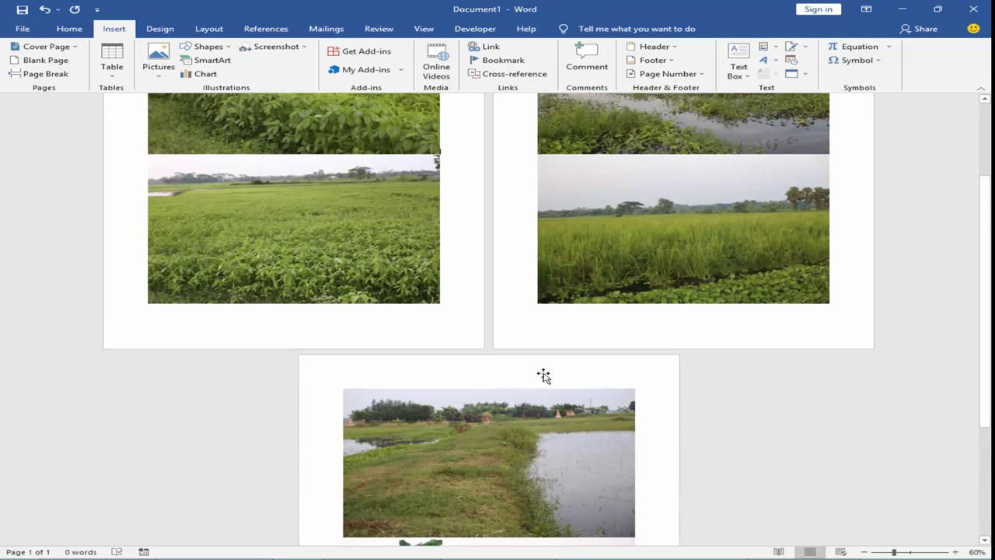
Zoom out to 30% so all three pages appear side by side
ctrl+scroll(544, 373, down, 2)
ctrl+scroll(544, 373, down, 1)
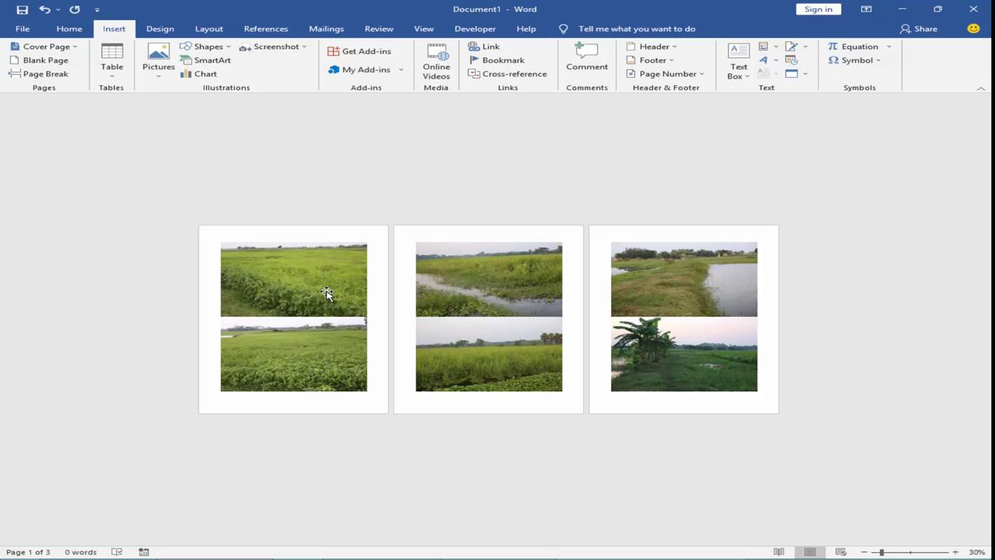
Set both page 1 photos to In Front of Text wrapping
click(310, 280)
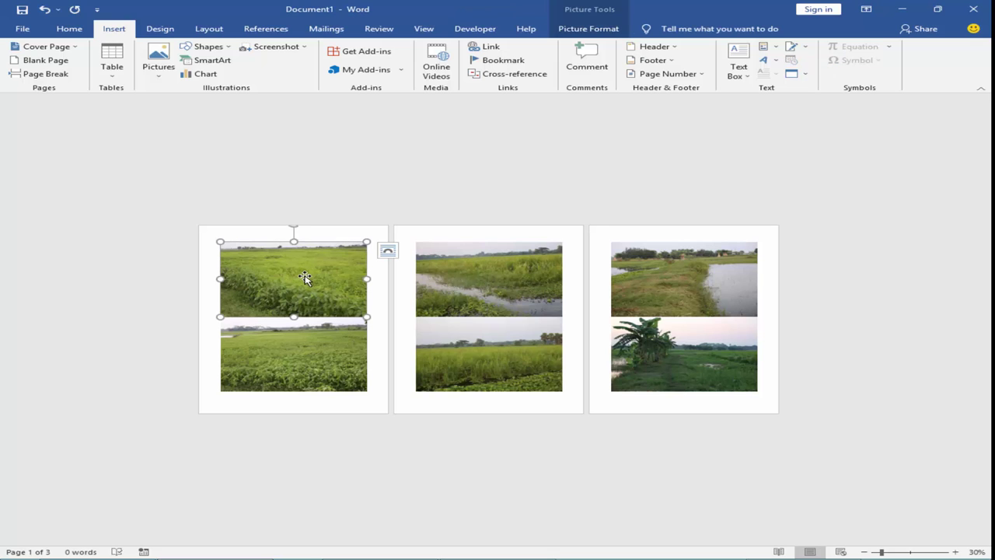
click(586, 29)
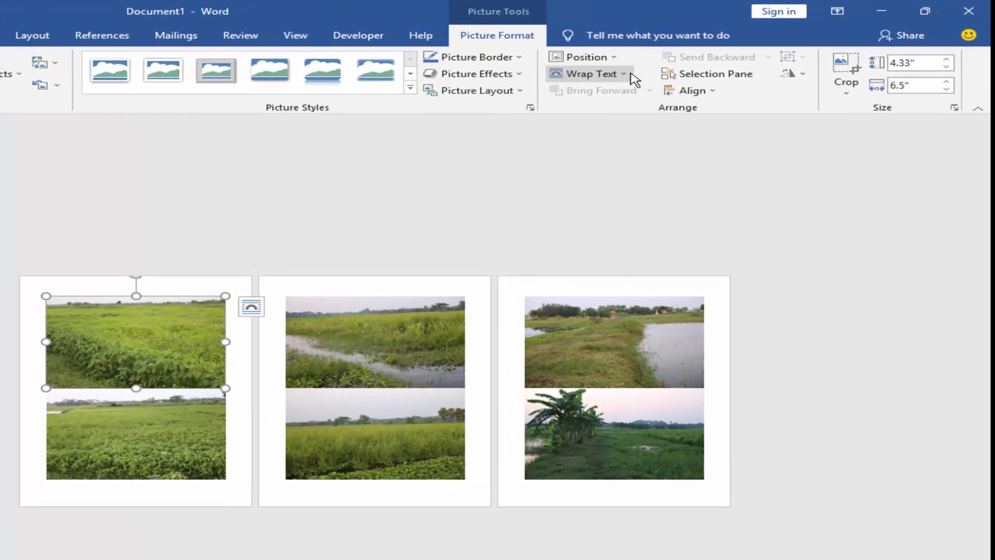
click(632, 75)
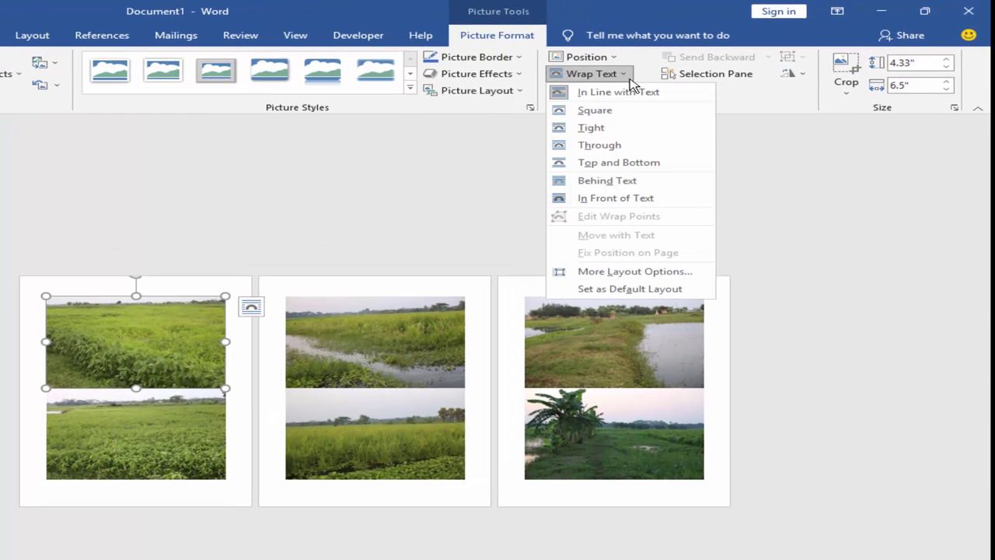
click(626, 201)
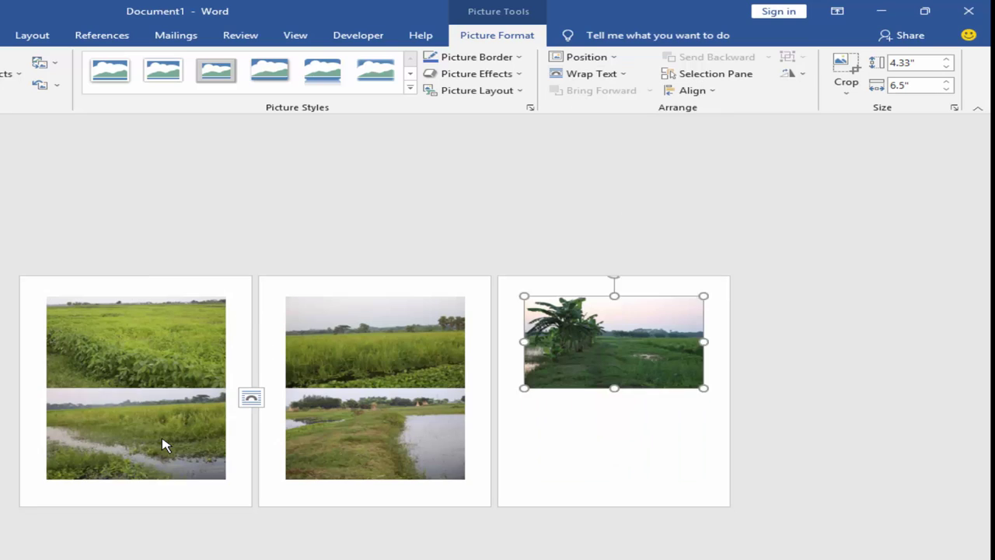
click(162, 444)
click(153, 326)
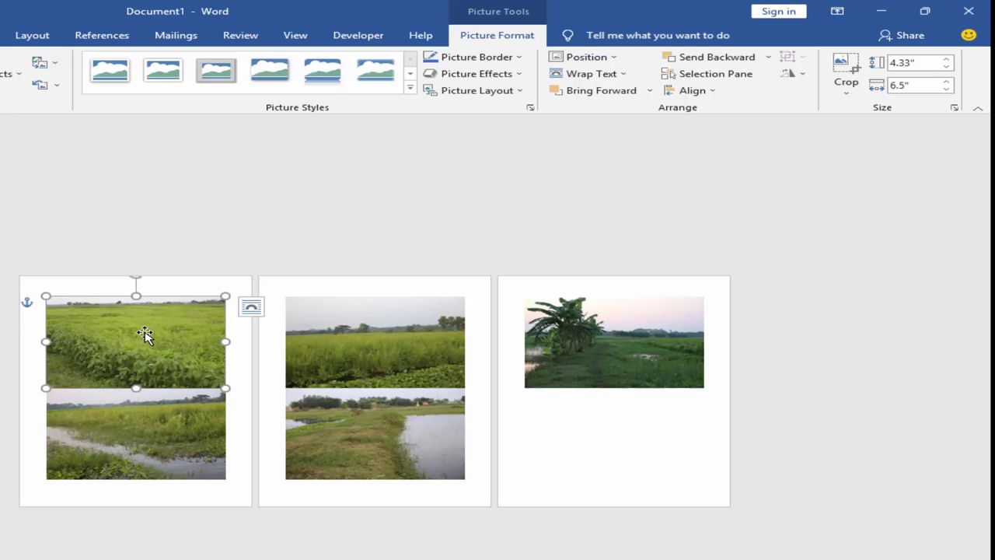
click(624, 75)
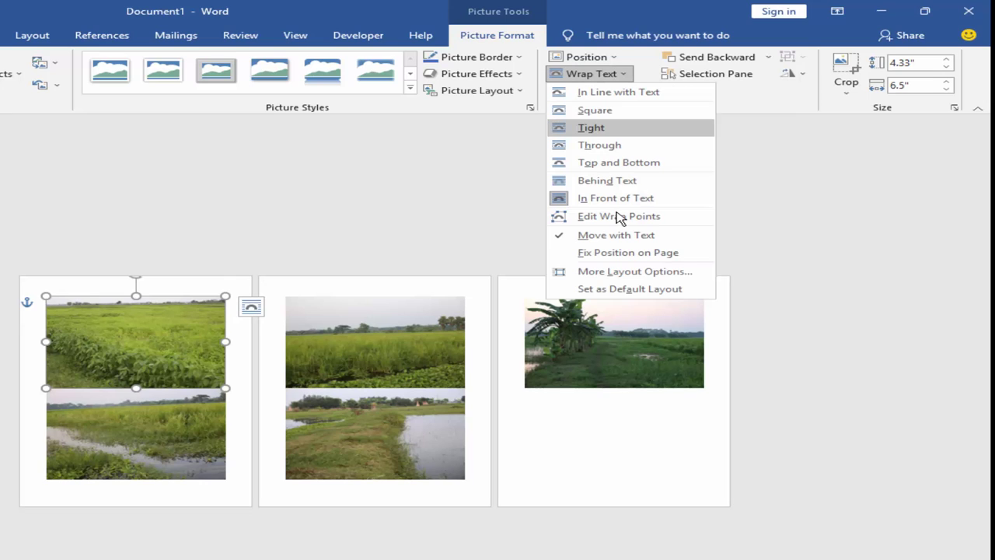
click(113, 443)
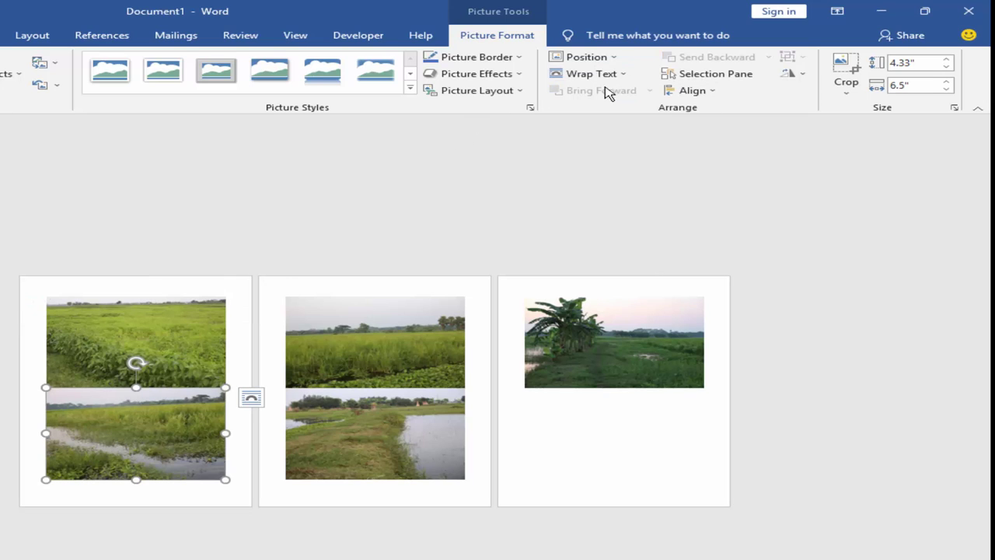
click(626, 74)
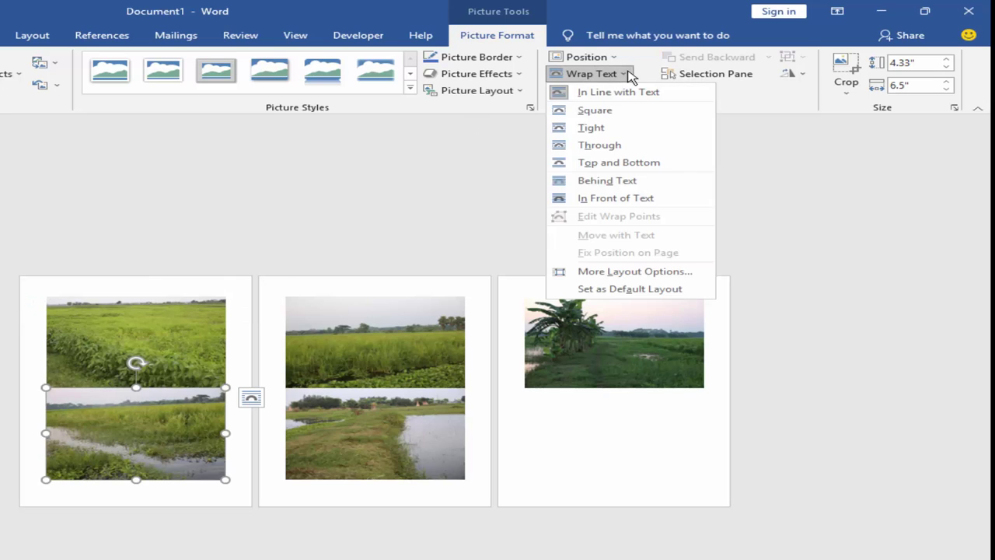
click(607, 200)
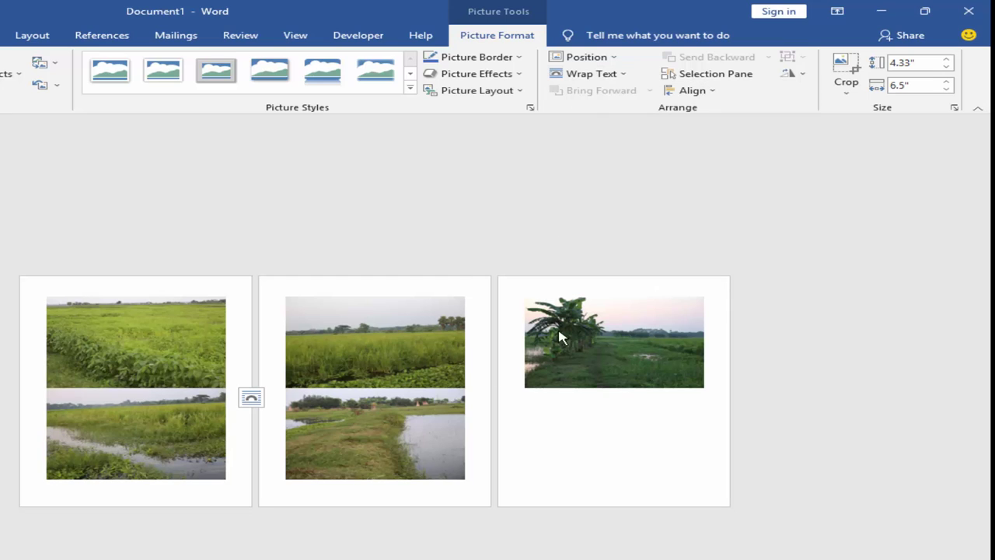
Set the pond photo and the river photos to In Front of Text, then deselect
click(502, 350)
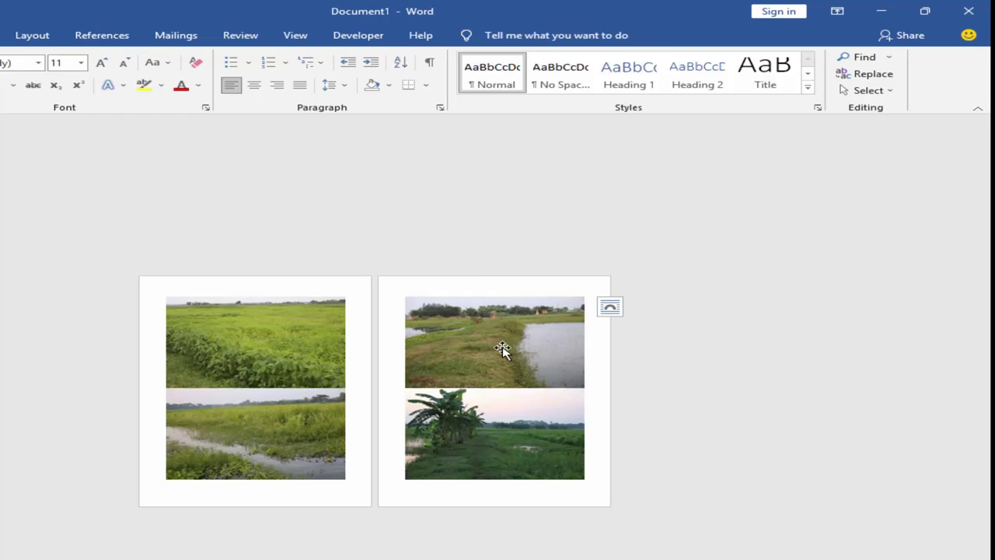
click(622, 75)
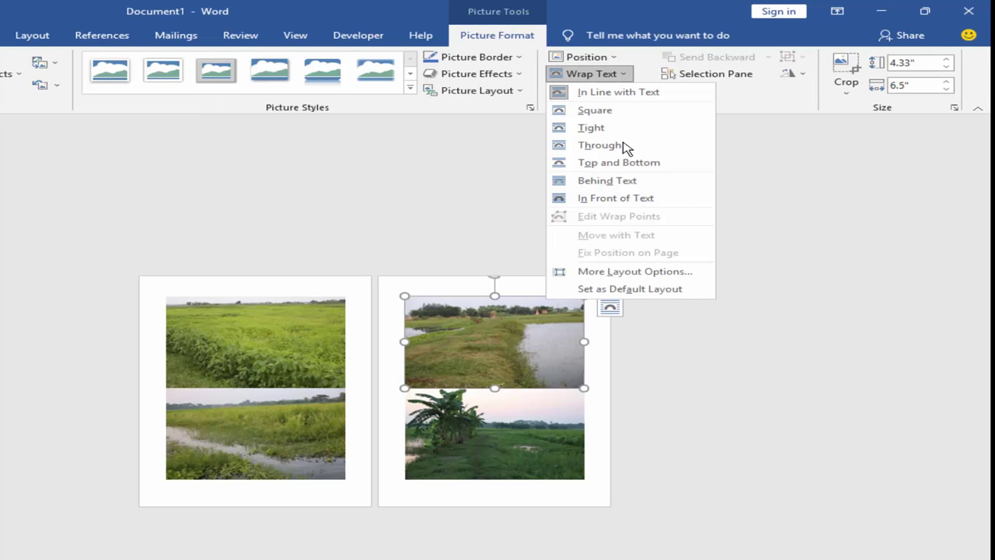
click(605, 200)
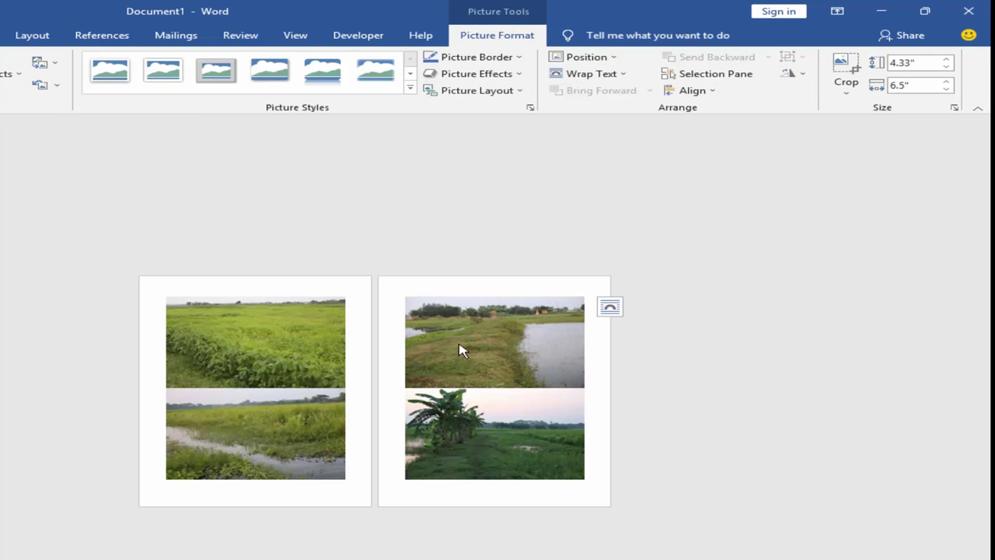
click(619, 78)
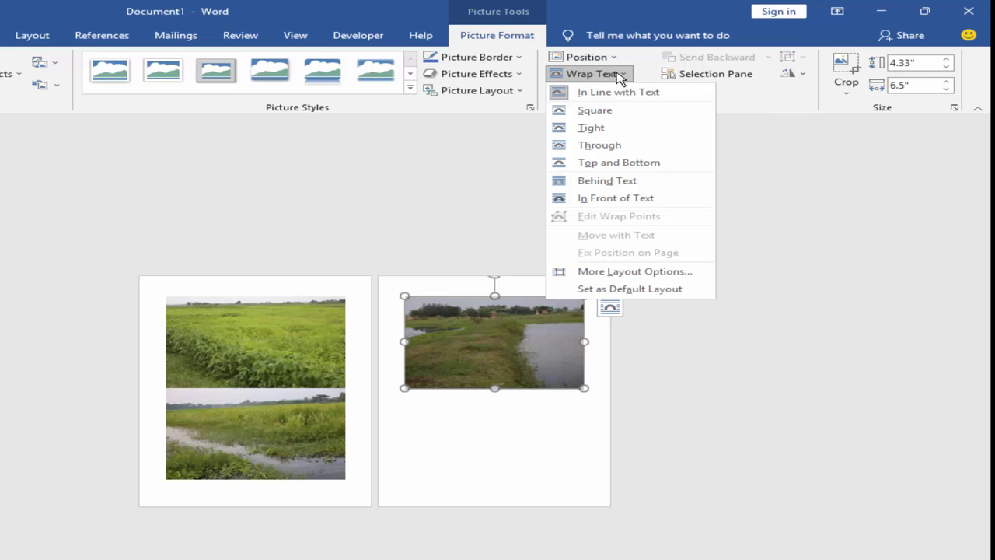
click(617, 200)
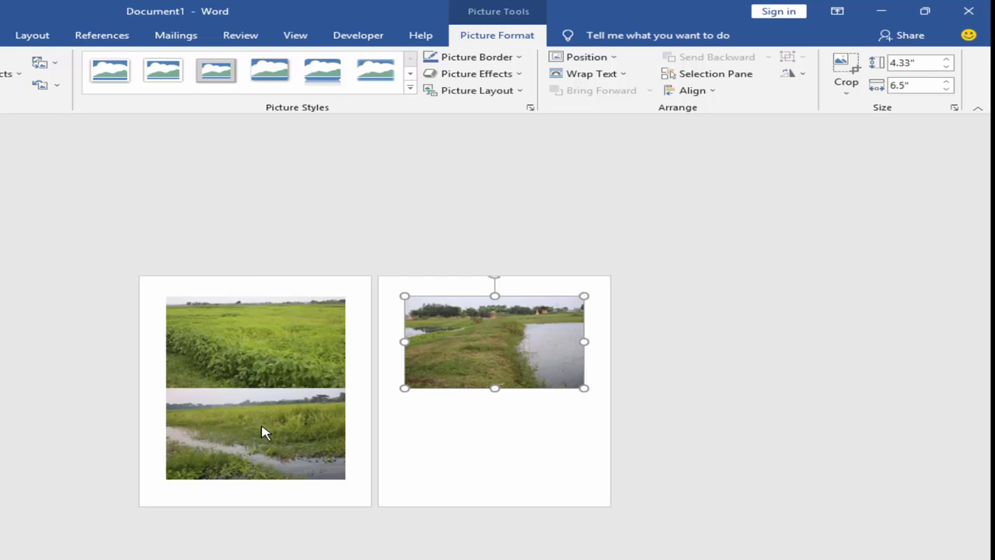
click(590, 93)
click(394, 422)
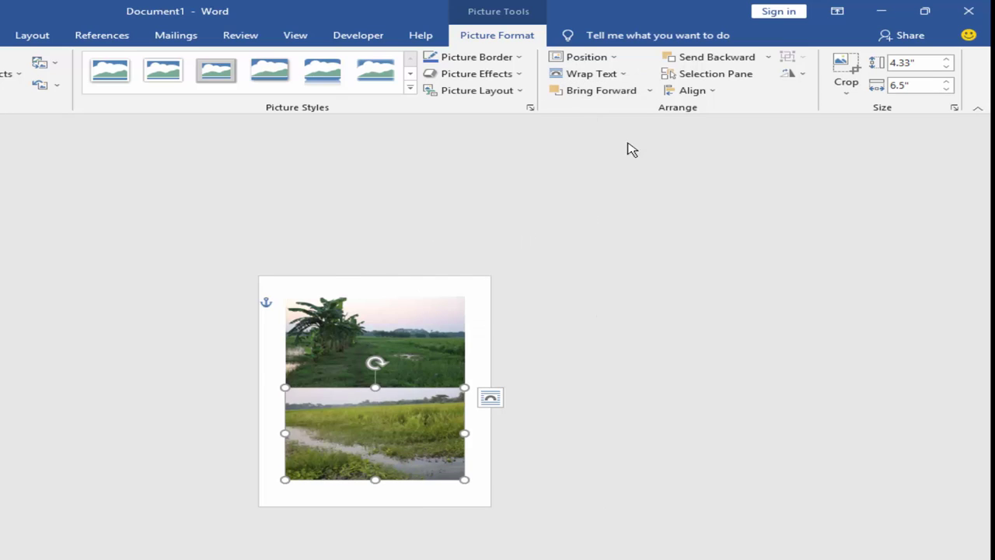
click(628, 74)
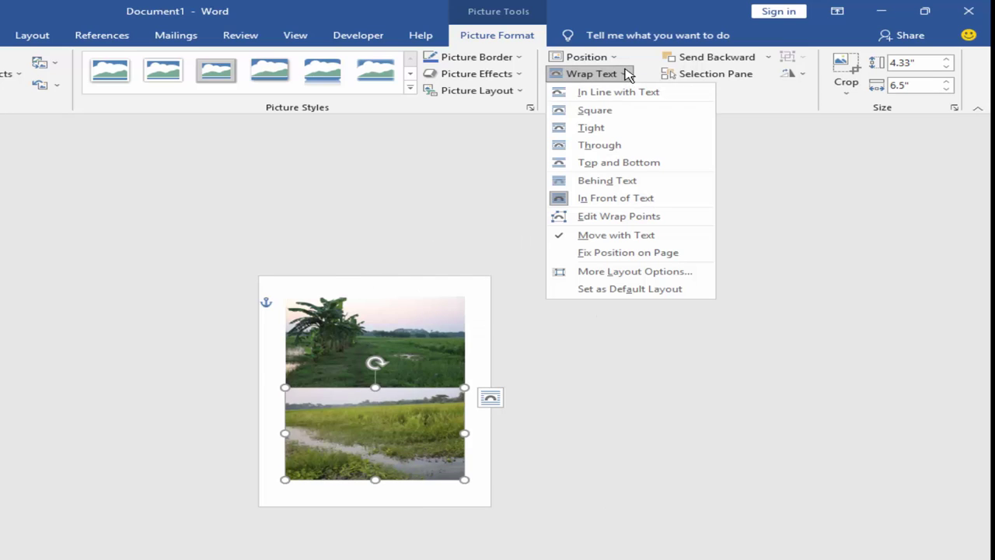
click(400, 345)
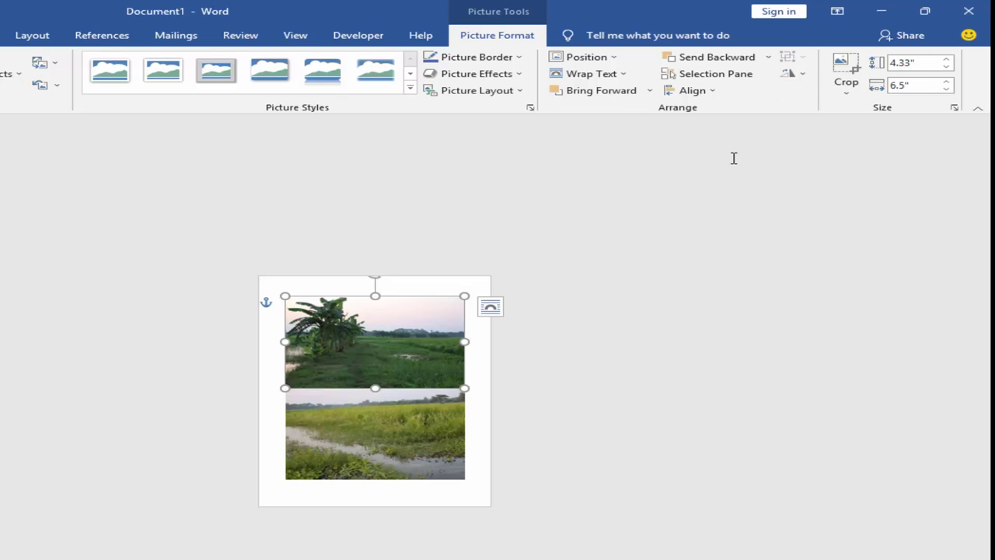
click(682, 226)
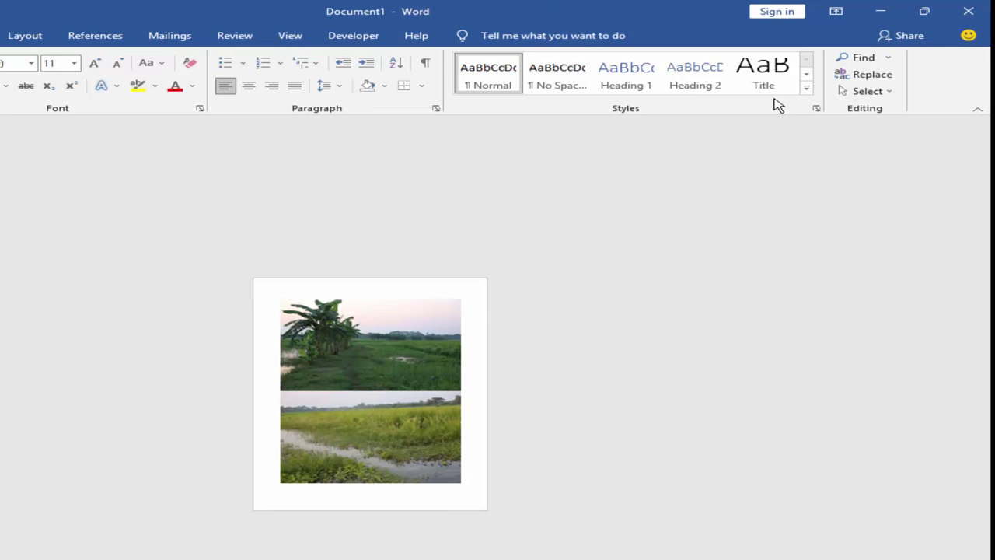
Open the Selection Pane and set Picture 14 and Picture 12 to In Front of Text
click(381, 344)
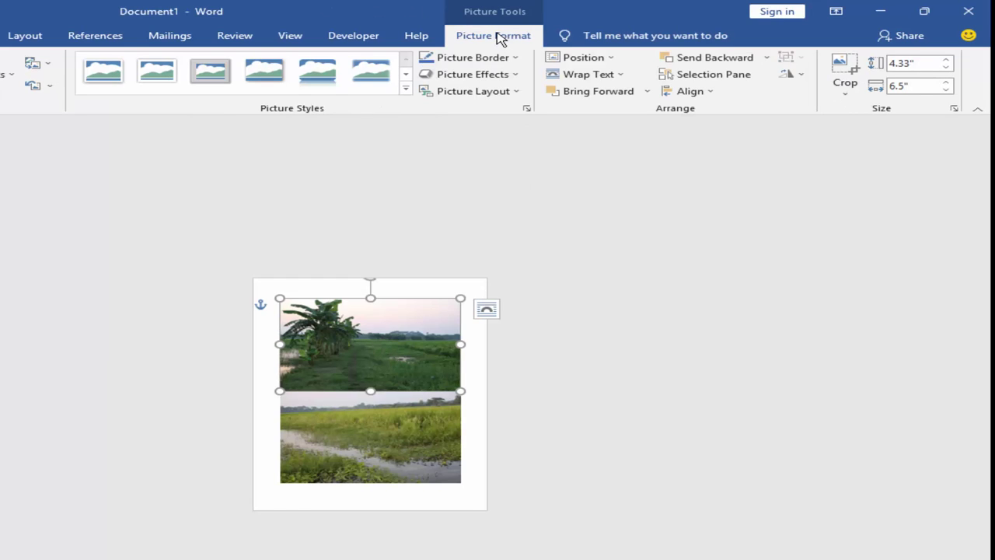
click(705, 76)
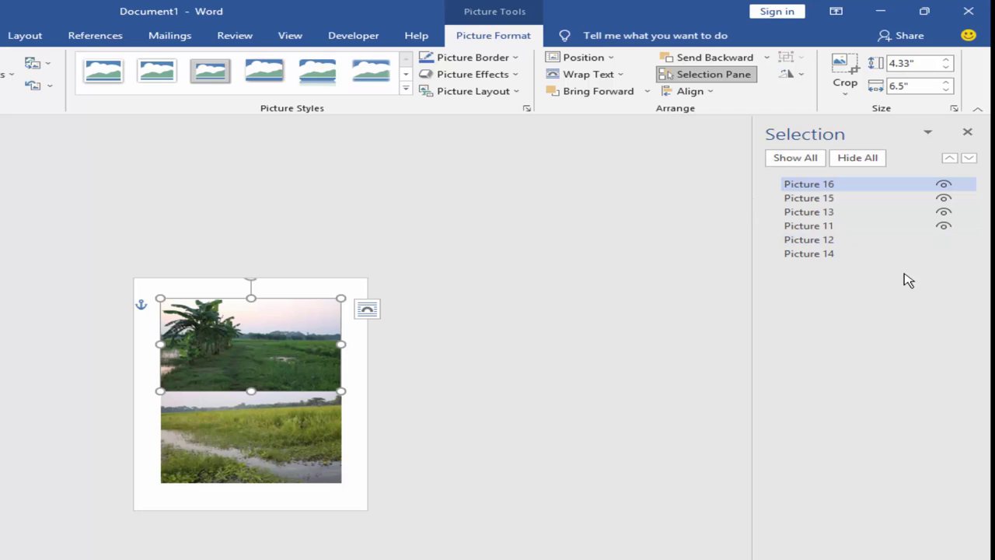
click(818, 260)
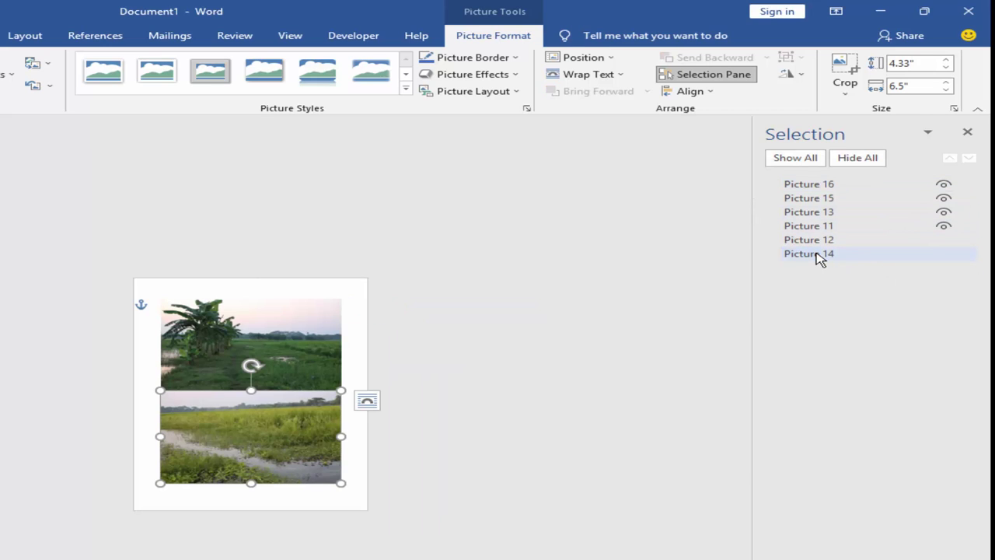
click(616, 75)
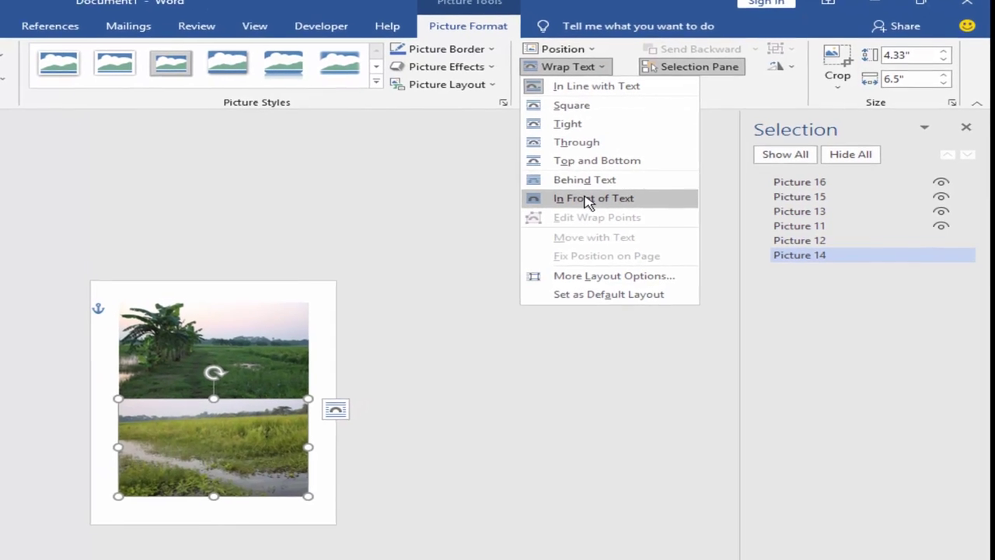
click(605, 200)
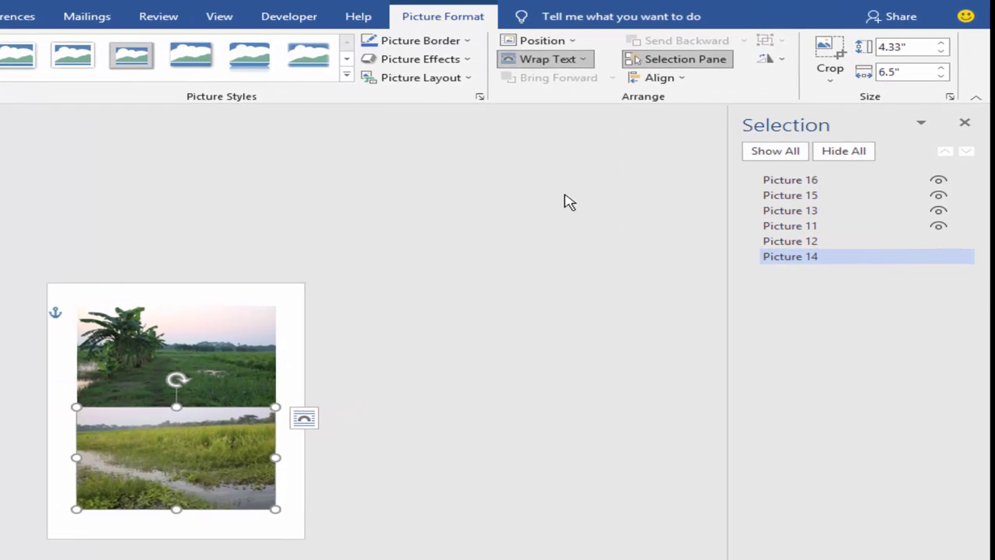
click(797, 248)
click(583, 62)
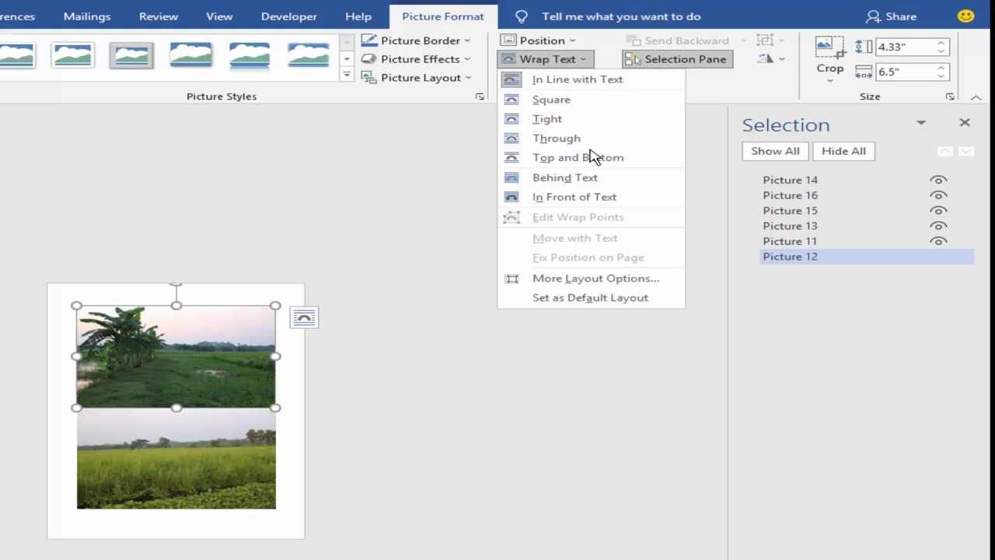
click(574, 198)
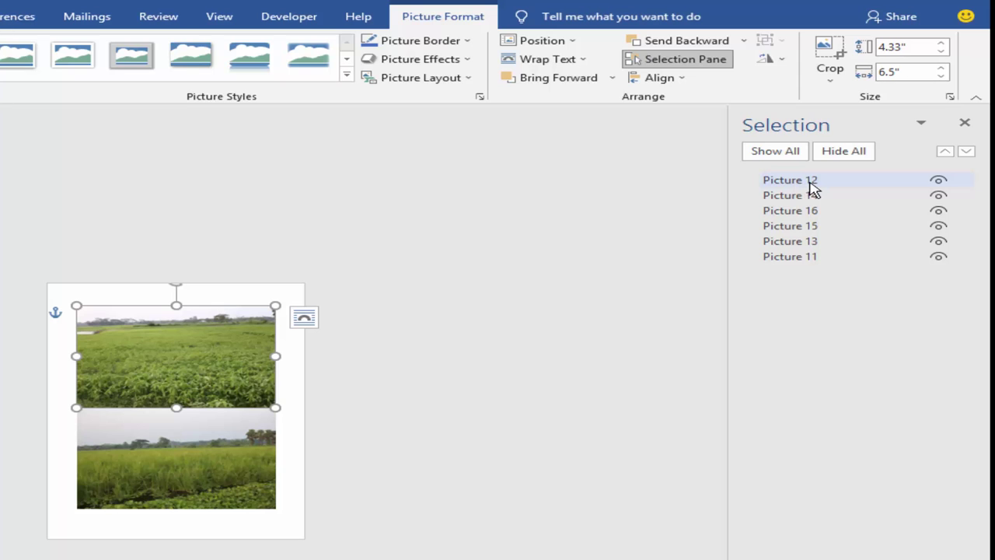
Ctrl-select Pictures 14, 16, 12, 15, 13 and 11 in the Selection Pane
click(790, 195)
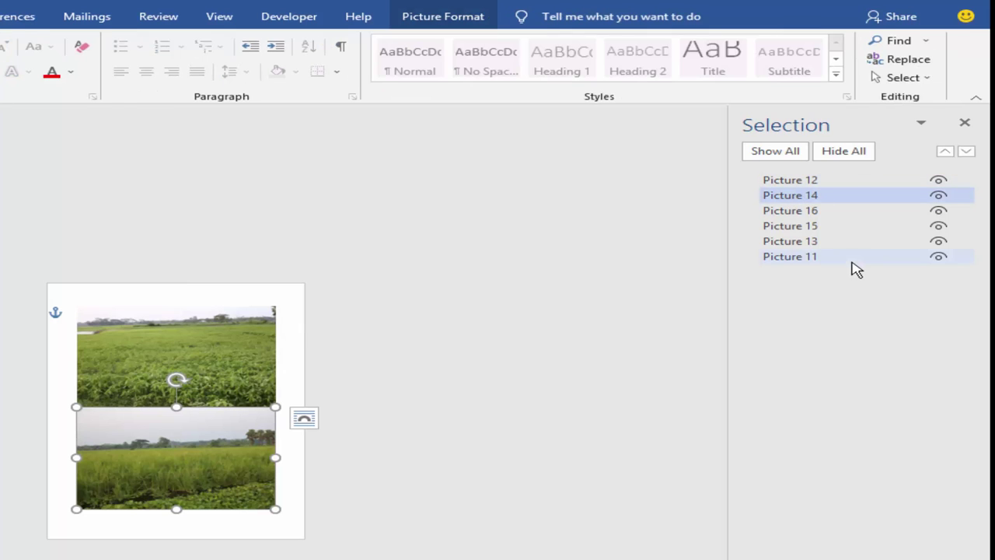
ctrl+click(811, 211)
ctrl+click(814, 181)
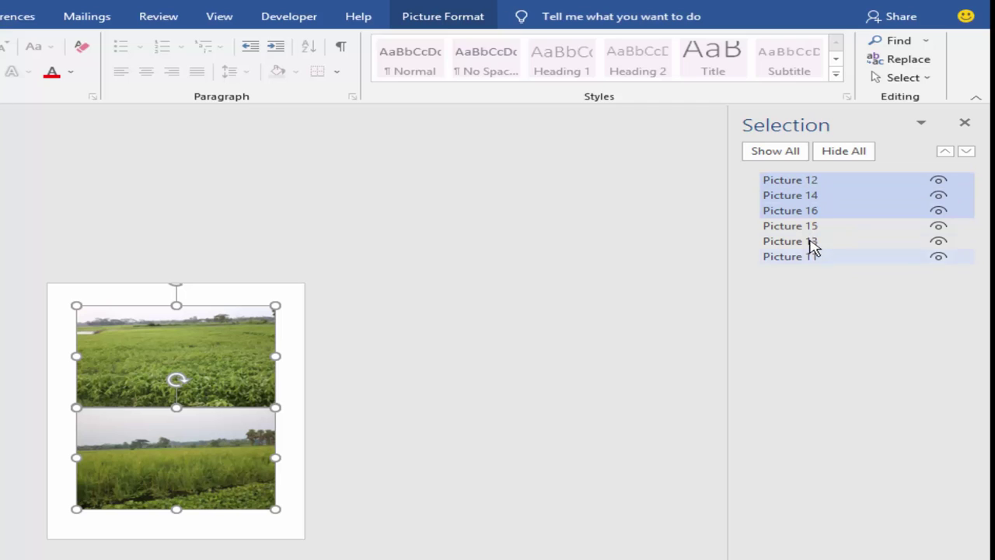
ctrl+click(813, 227)
ctrl+click(796, 243)
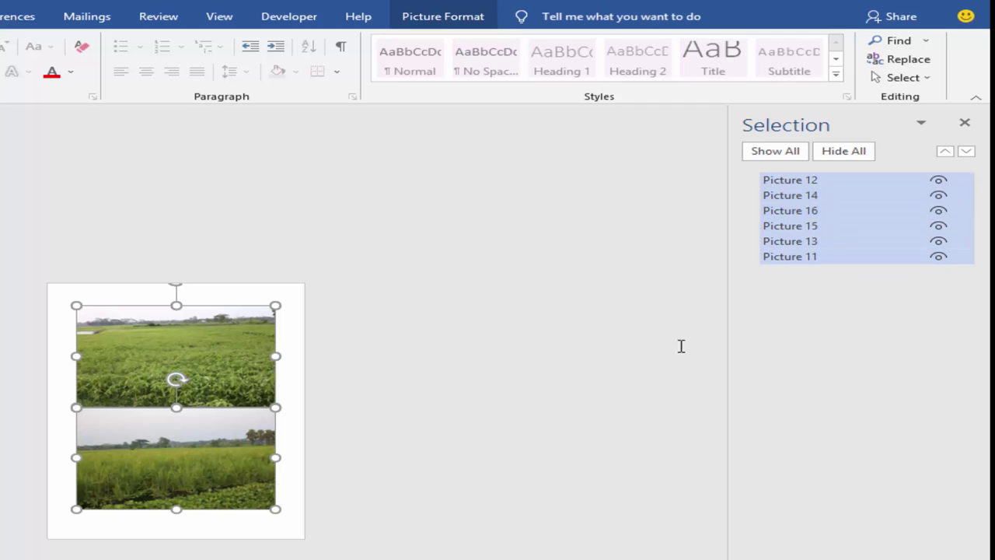
click(453, 18)
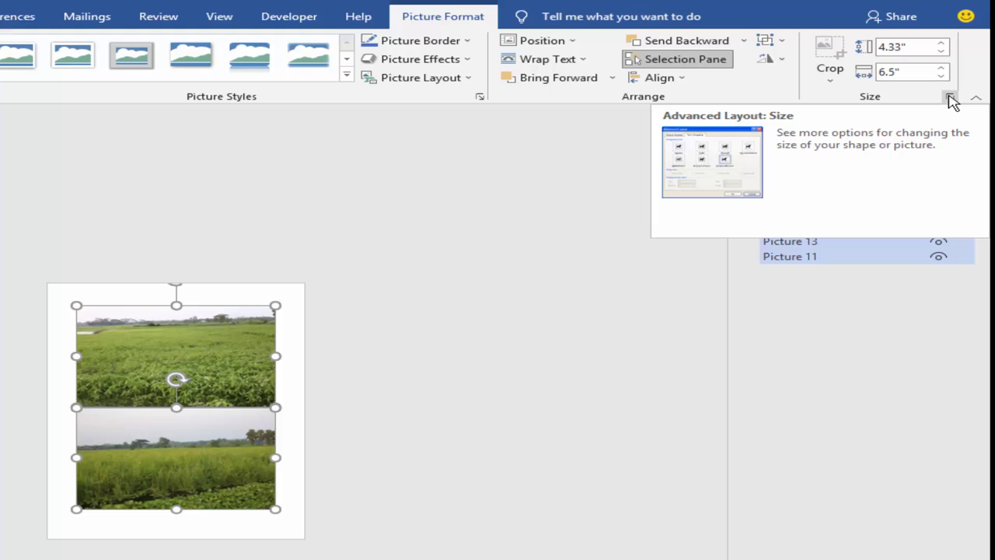
Turn off Lock aspect ratio in the Size settings for the six pictures
click(950, 97)
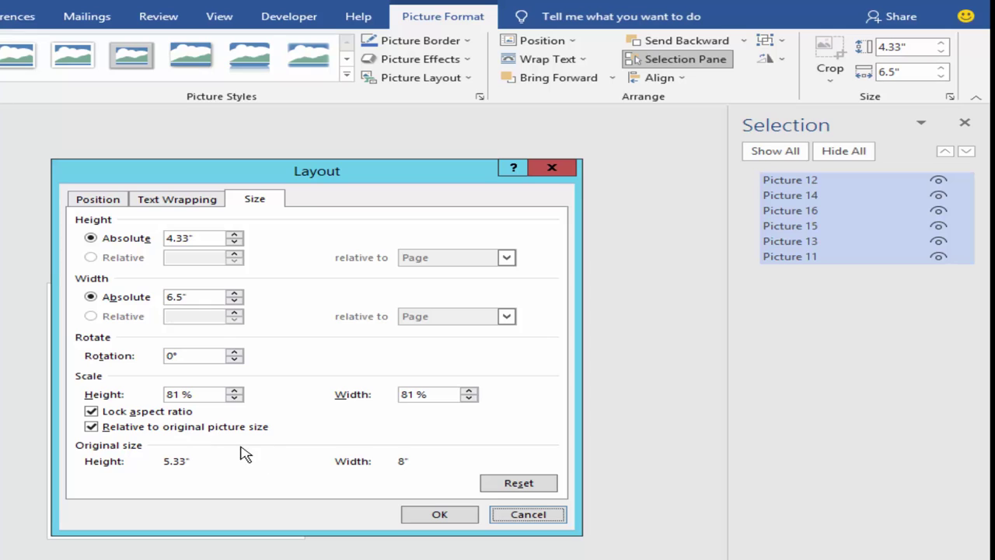
click(91, 427)
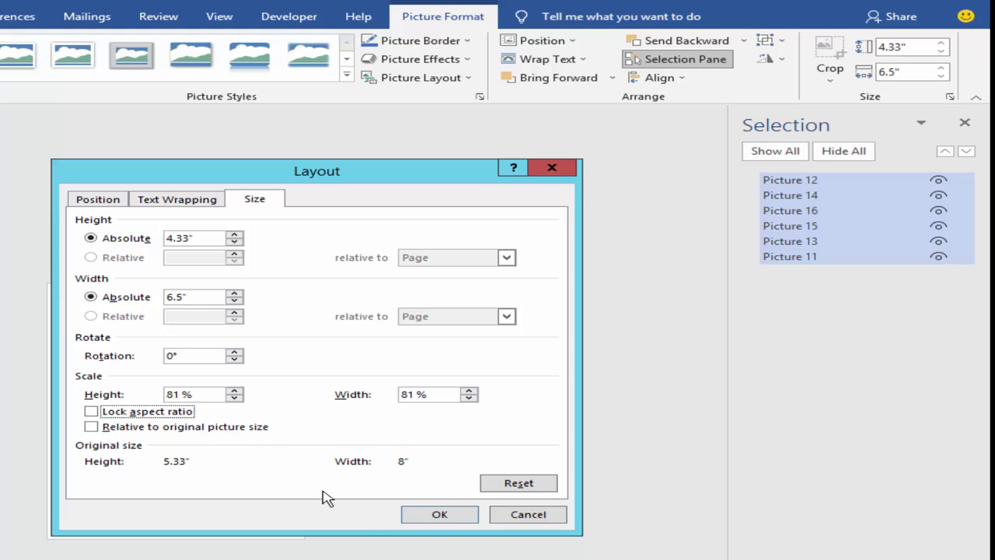
click(444, 516)
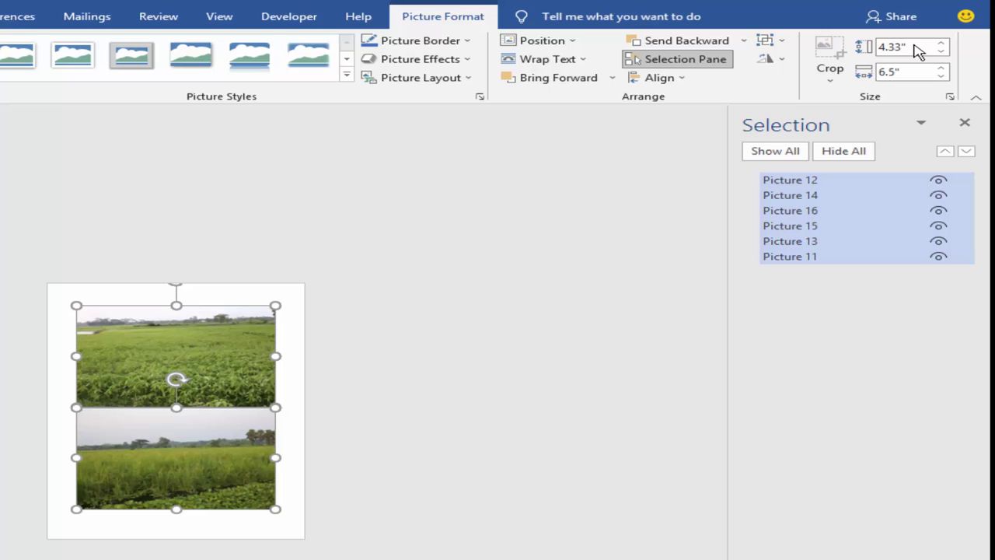
Set the selected photos' Height to 2" and Width to 2", then deselect
click(915, 47)
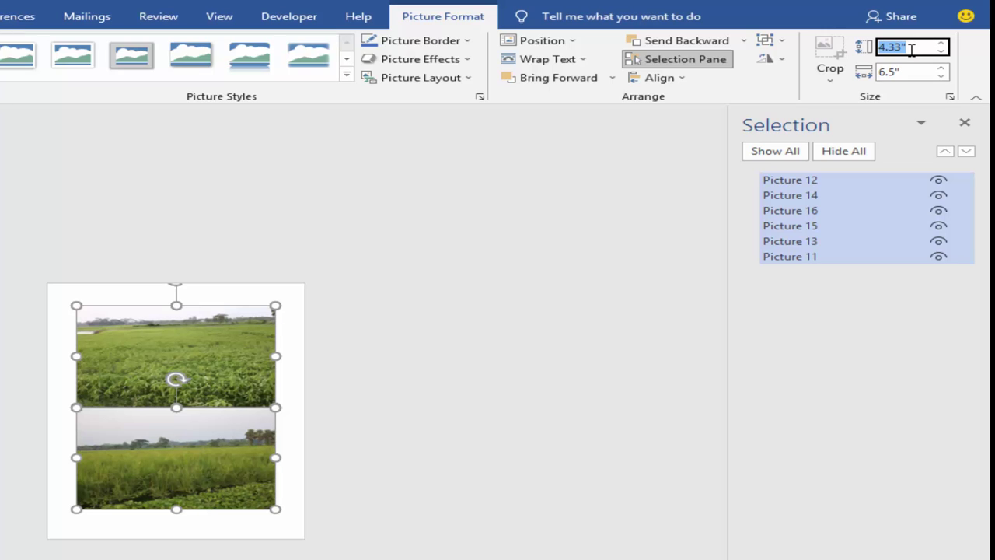
text(2)
key(Tab)
key(Tab)
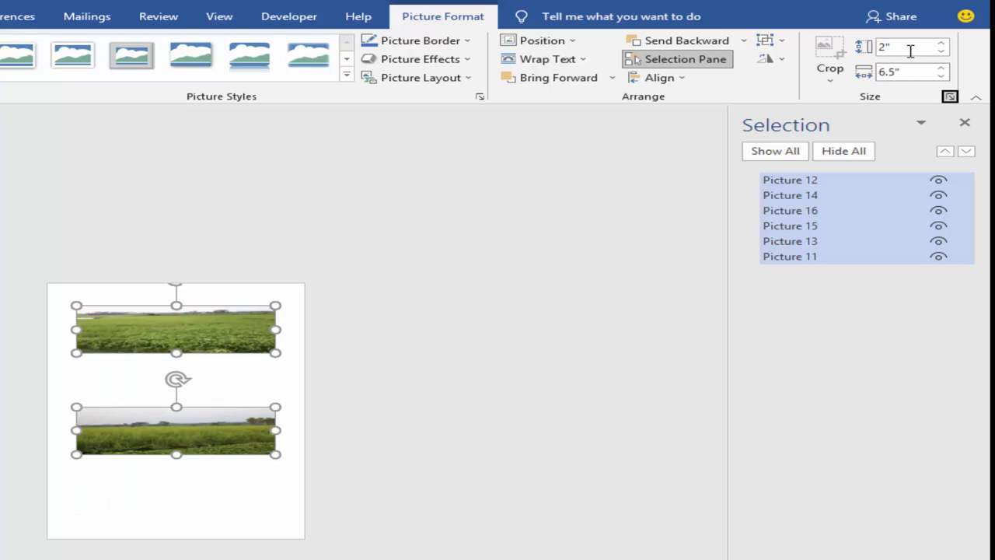
click(914, 70)
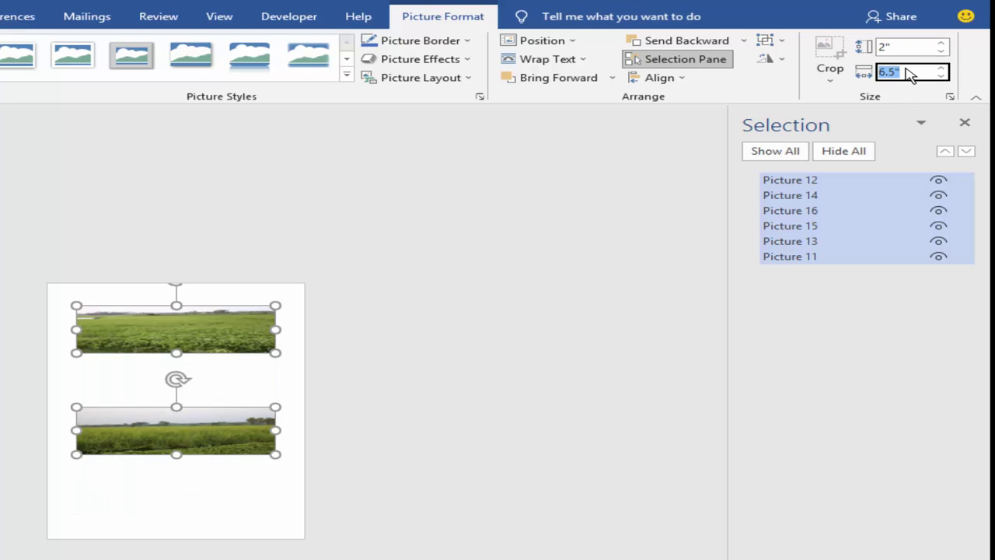
text(2)
key(Tab)
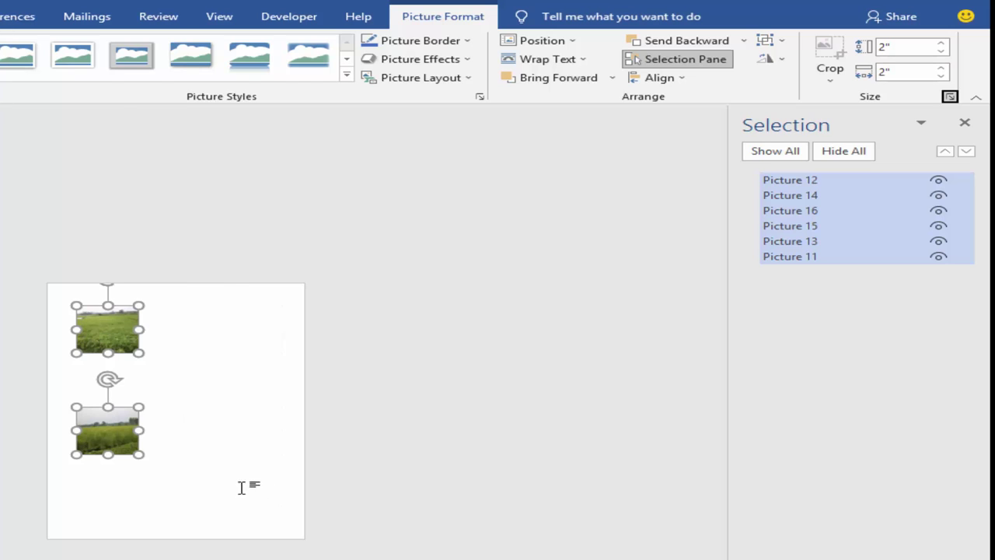
click(153, 440)
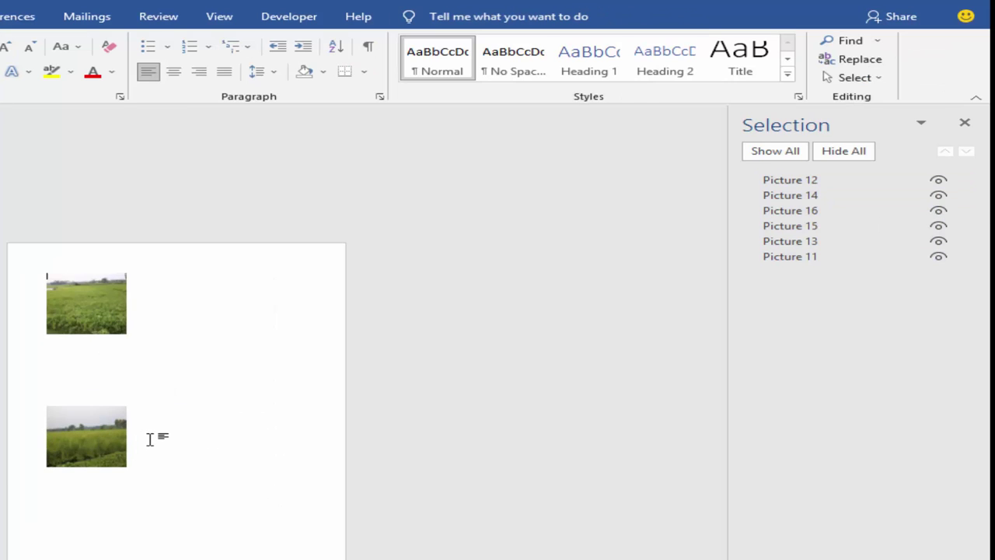
Drag the rice, banana-tree and pond photos into left and right columns of three
scroll(150, 439, up, 3)
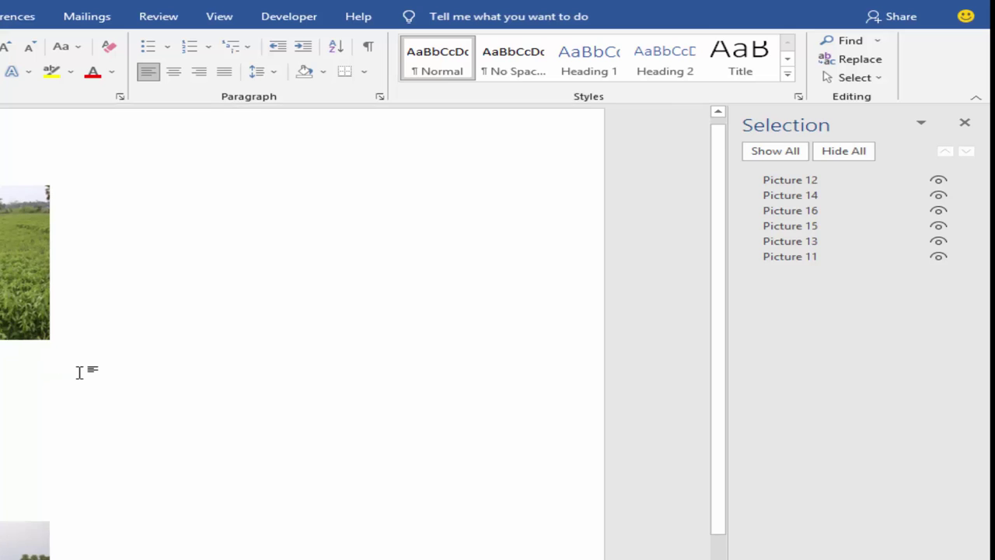
click(125, 208)
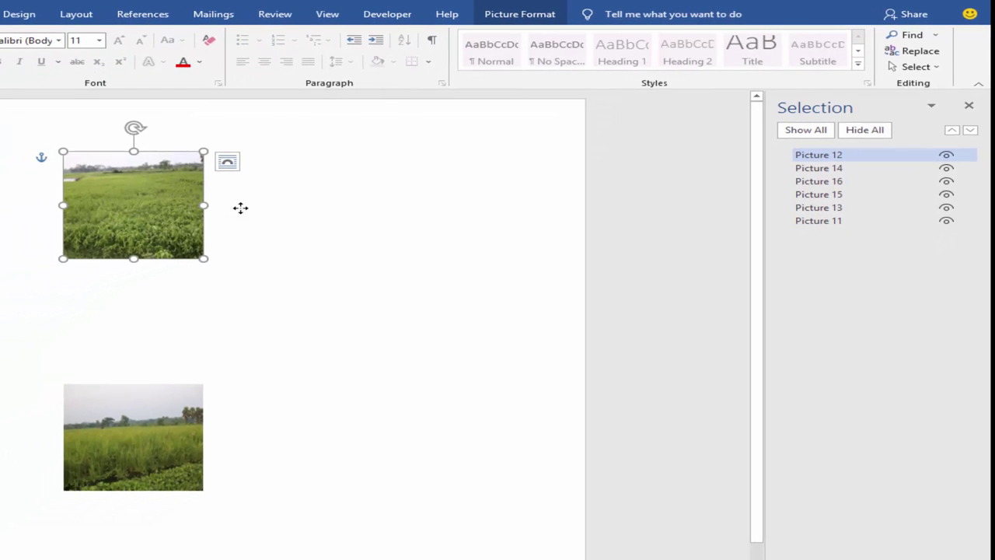
mouse_move(117, 183)
mouse_down()
mouse_move(365, 205)
mouse_move(344, 182)
mouse_up()
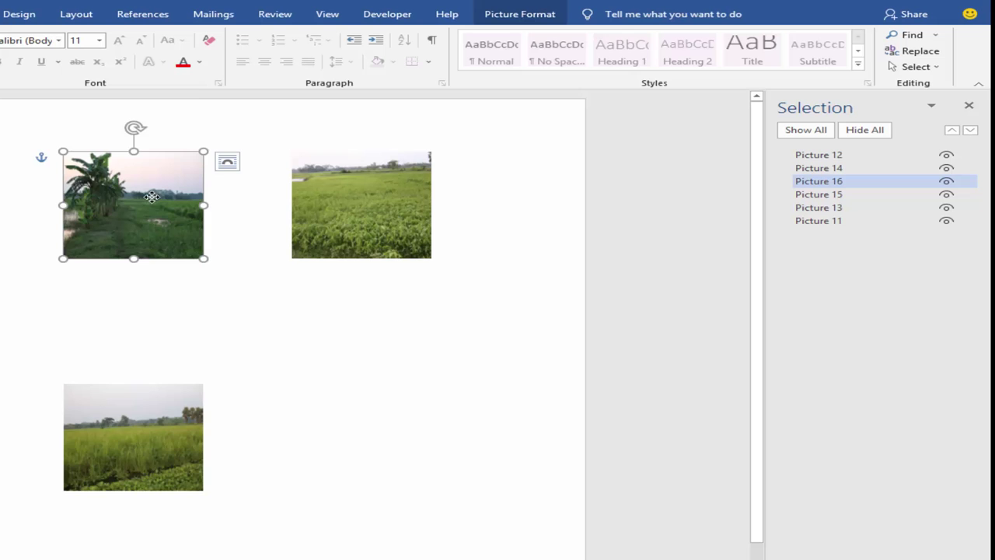
drag(155, 196, 430, 357)
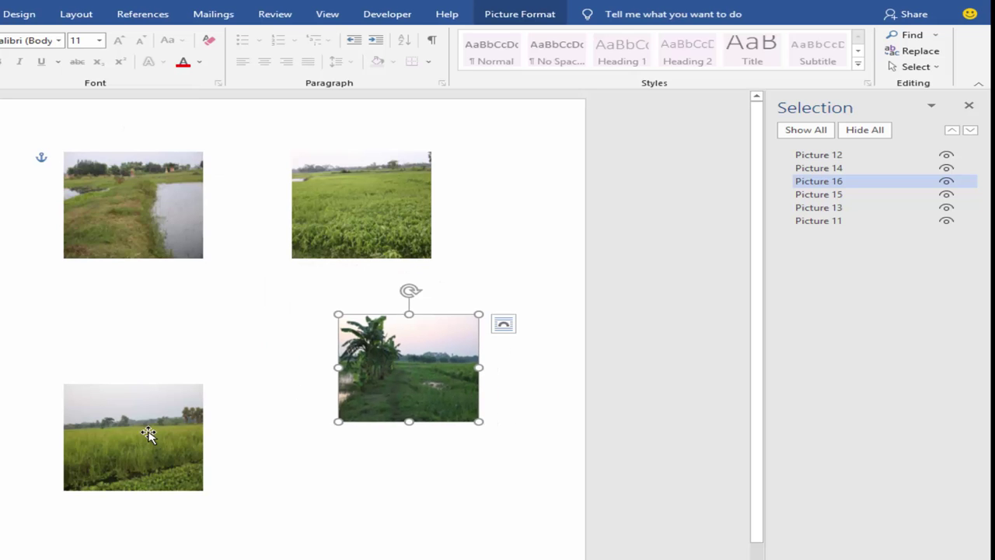
drag(148, 433, 418, 474)
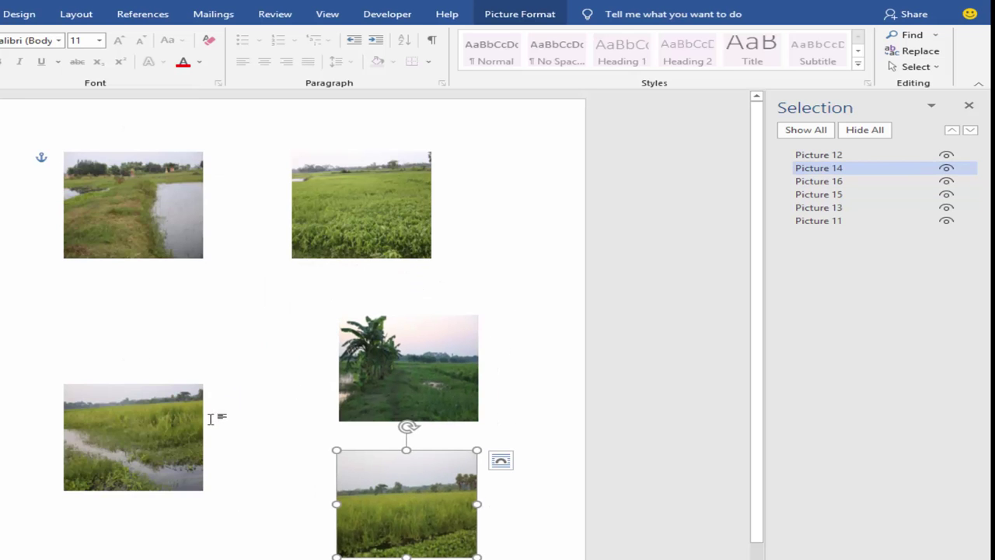
drag(138, 437, 138, 428)
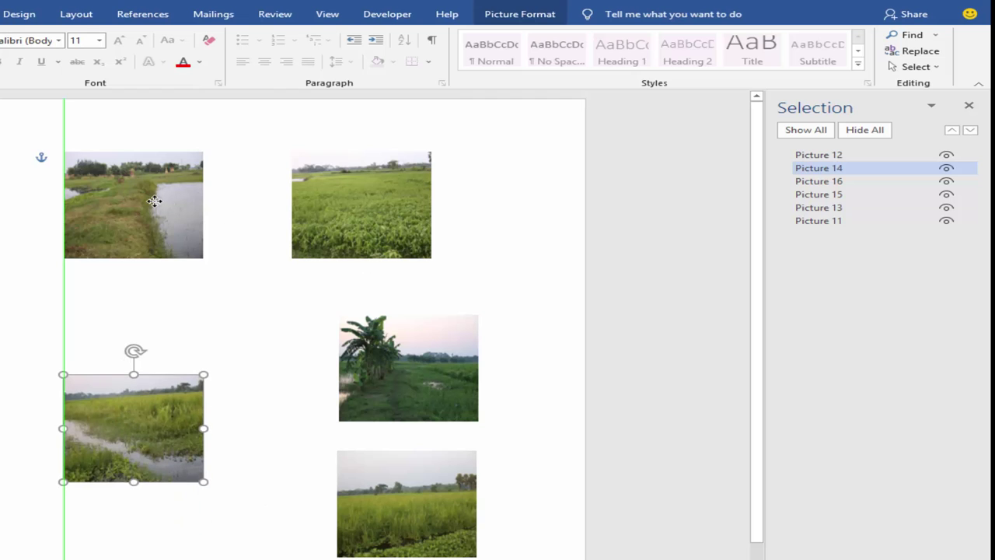
mouse_move(169, 258)
mouse_down()
mouse_move(214, 545)
mouse_move(152, 518)
mouse_up()
mouse_move(122, 427)
mouse_down()
mouse_move(126, 368)
mouse_move(123, 411)
mouse_up()
drag(175, 547, 141, 537)
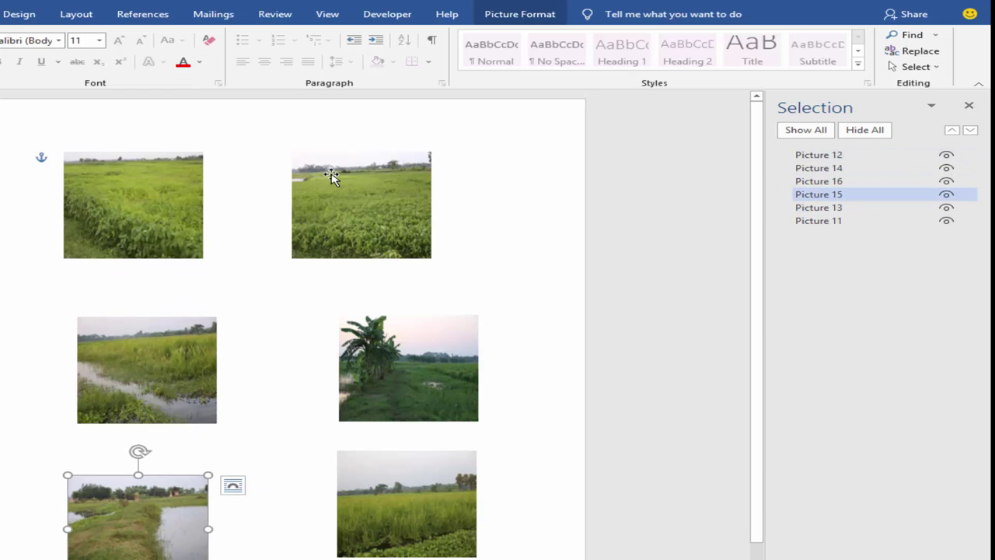
Select all six photos on the page together
click(151, 222)
ctrl+click(322, 220)
ctrl+click(179, 371)
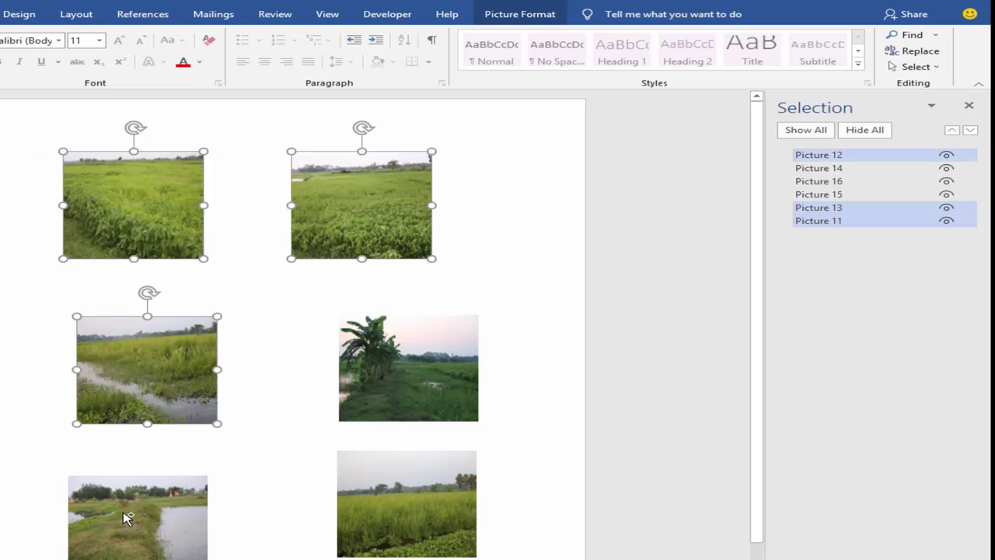
ctrl+click(126, 519)
ctrl+click(437, 534)
ctrl+click(418, 346)
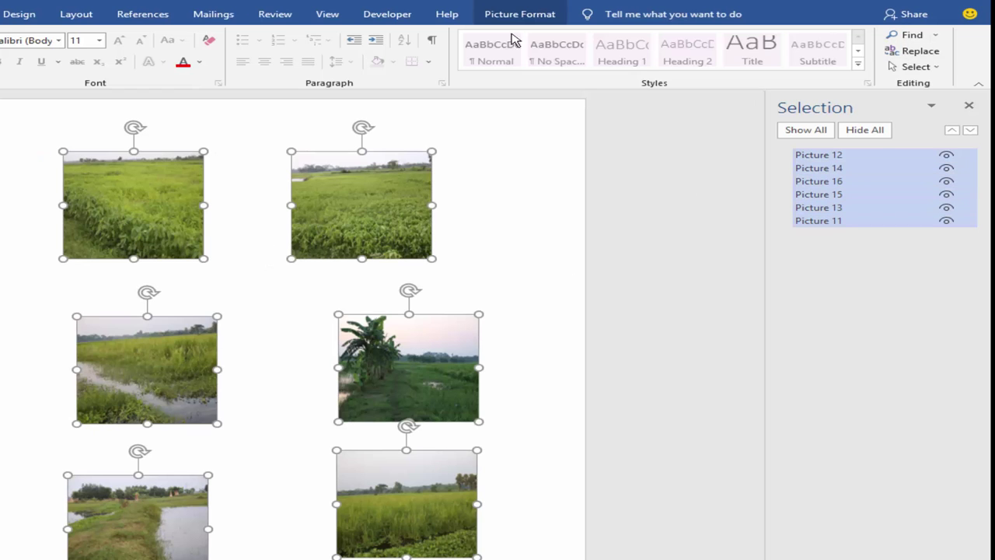
click(495, 17)
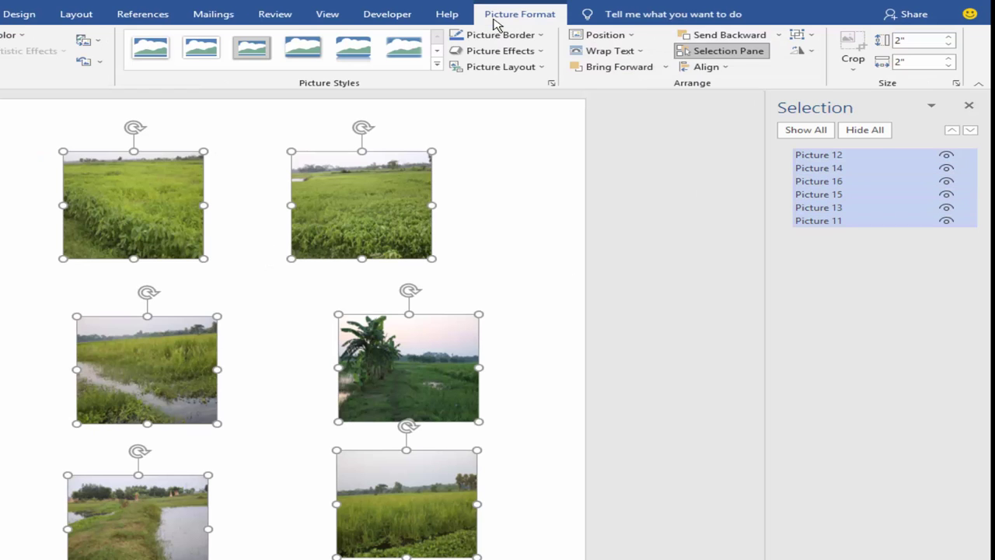
Set the photos' height to 3" and width to 1.5"
click(927, 38)
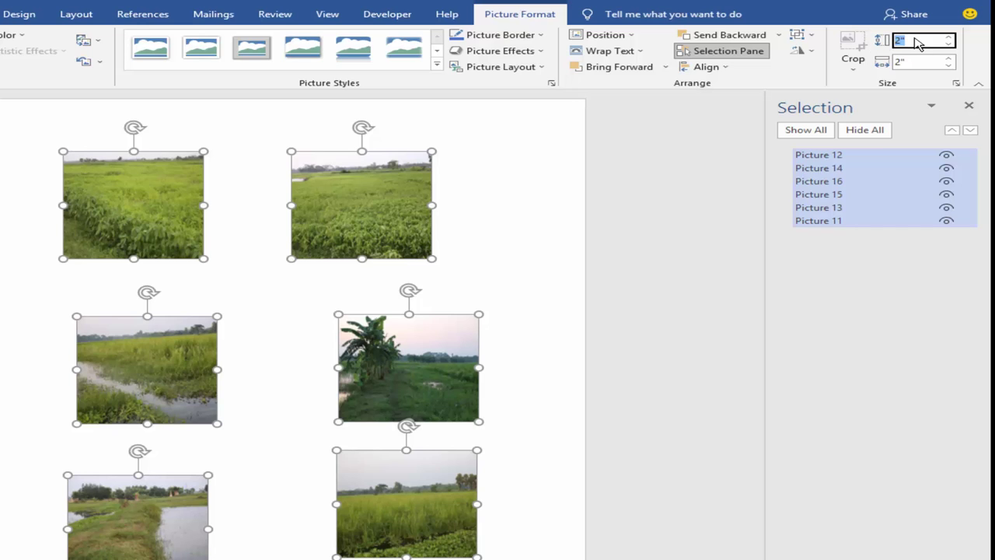
text(3)
key(Tab)
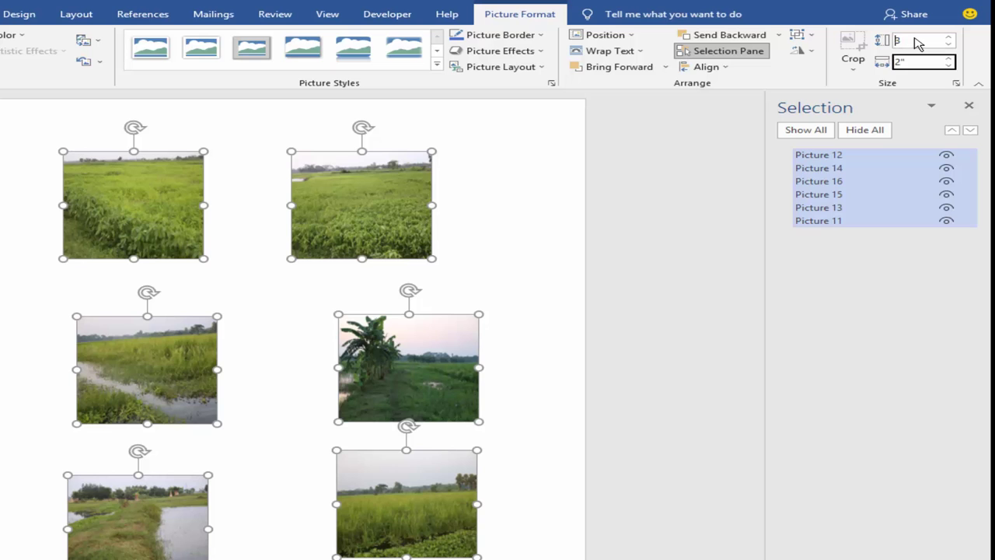
text(1.5)
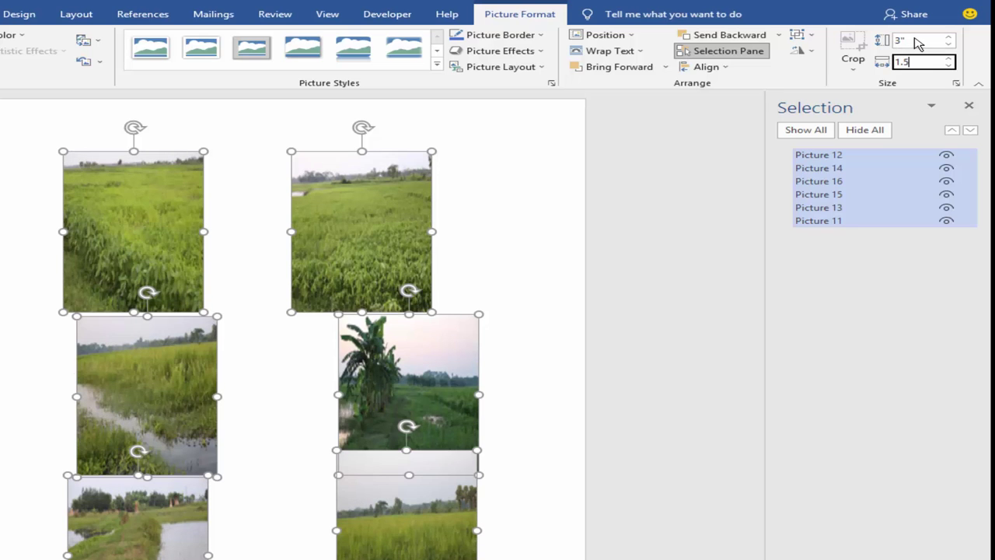
key(Return)
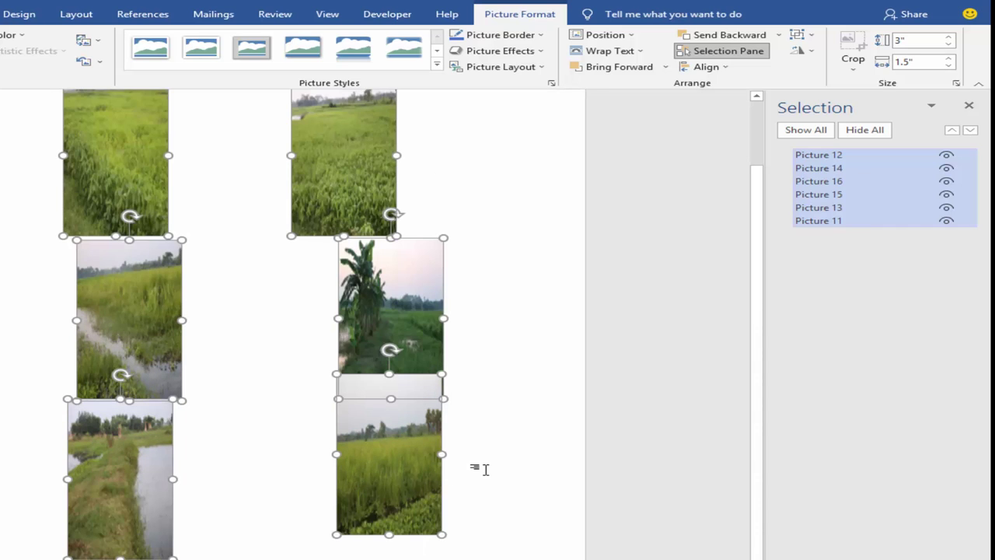
Drag the lower-right rice photo to the left
click(478, 469)
scroll(458, 474, up, 1)
scroll(458, 475, down, 2)
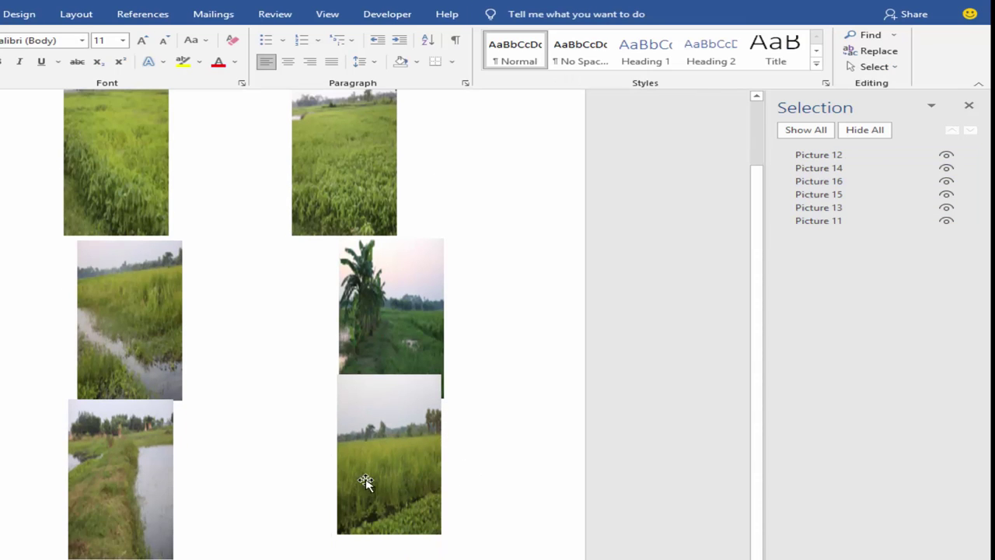
click(385, 438)
drag(385, 438, 290, 464)
Resize the banana-tree and pond photos to 1" high by 2" wide
click(398, 334)
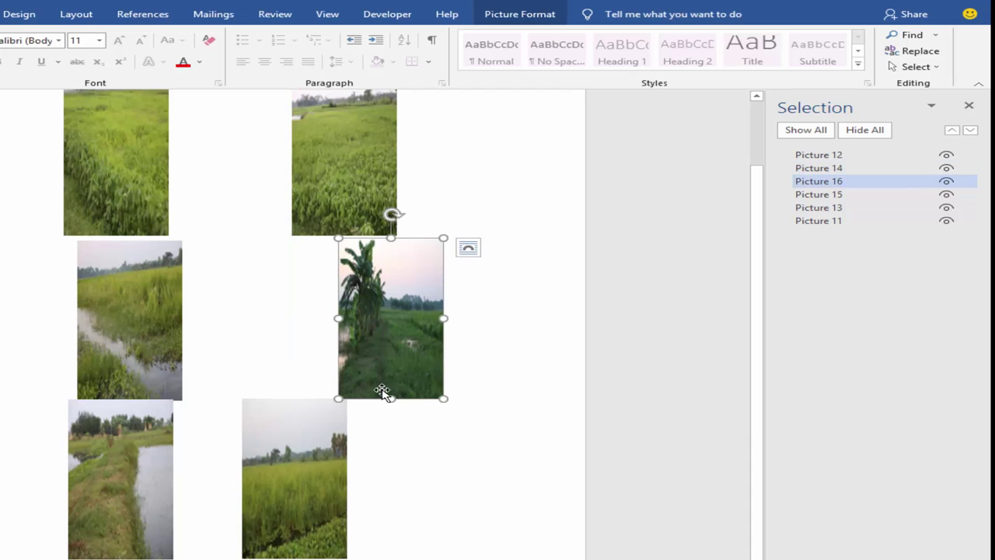
ctrl+click(140, 470)
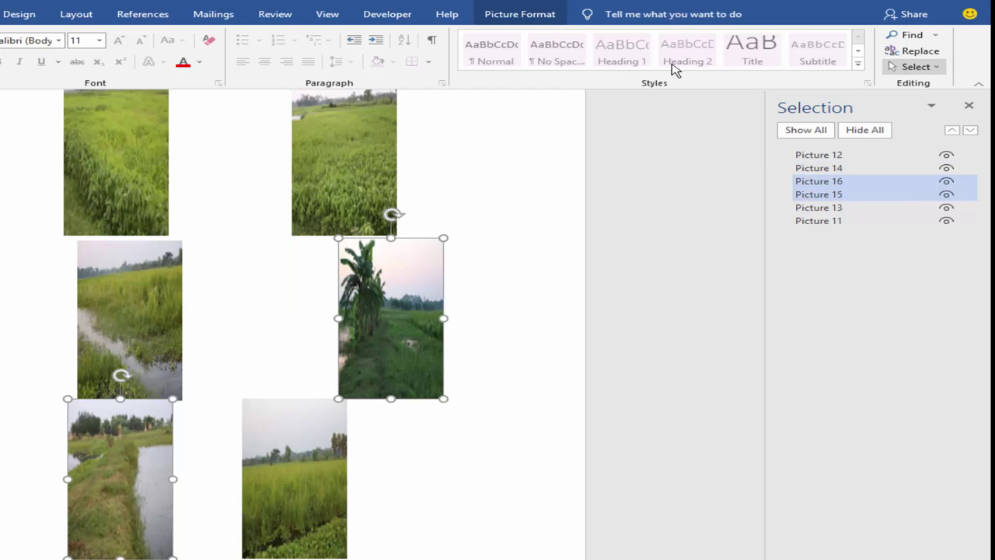
click(511, 15)
click(911, 41)
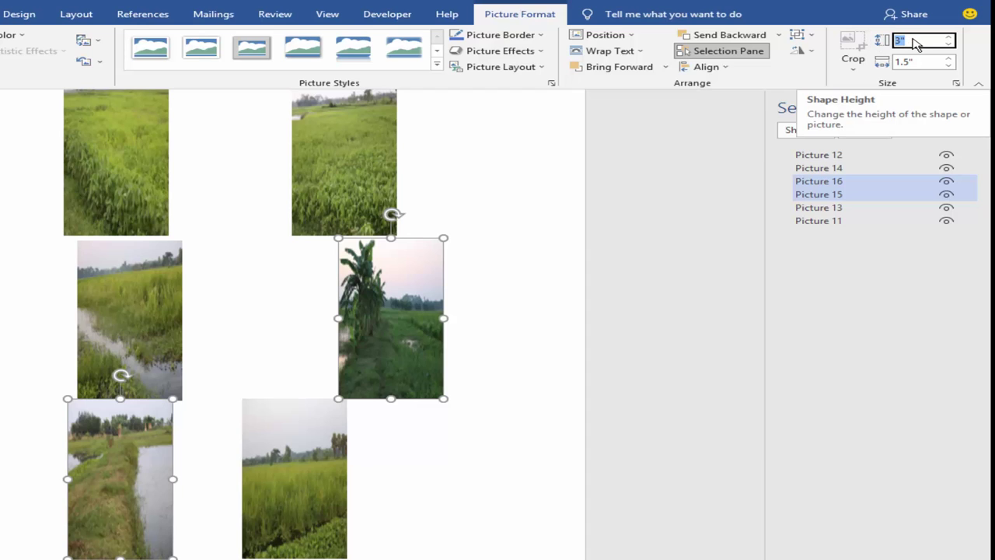
text(1)
key(Tab)
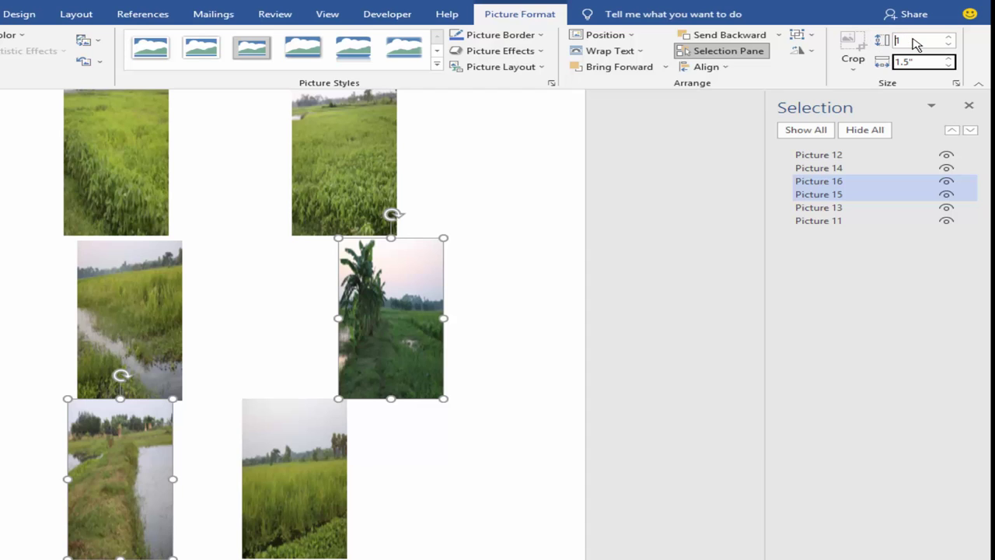
text(2)
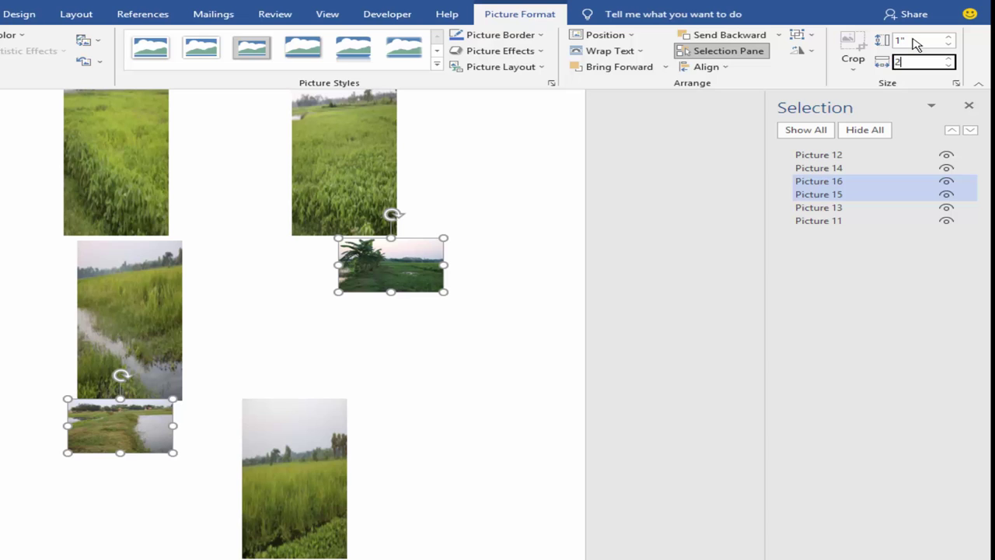
key(Return)
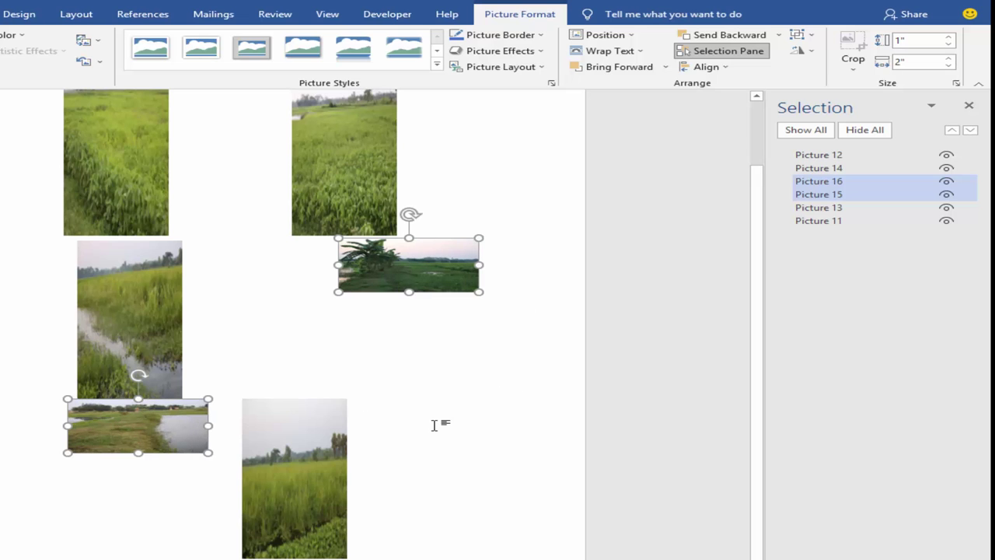
Shift the pond strip right beside the lower rice photo and drop the flooded-field photo lower left, then select the top-left rice photo
click(187, 422)
drag(129, 435, 437, 386)
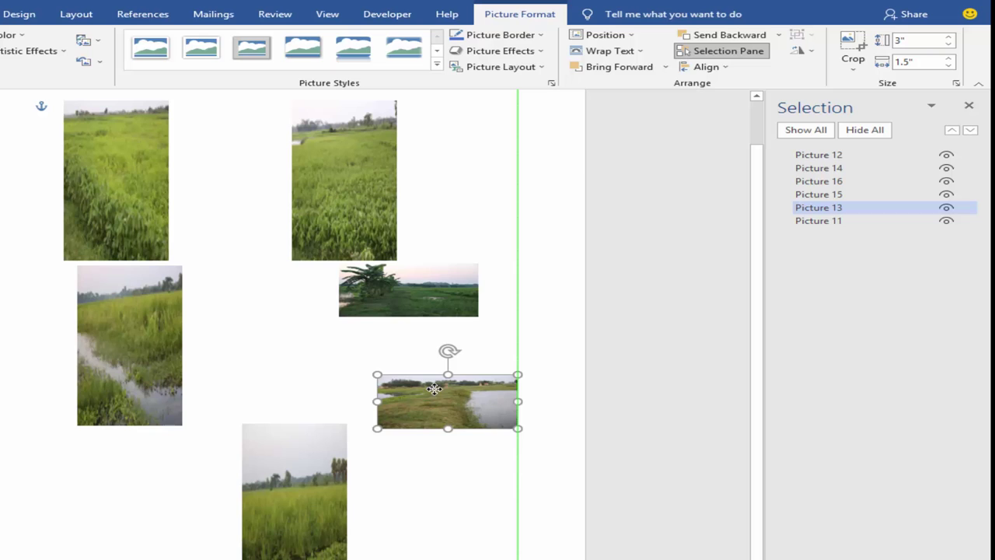
drag(127, 317, 90, 401)
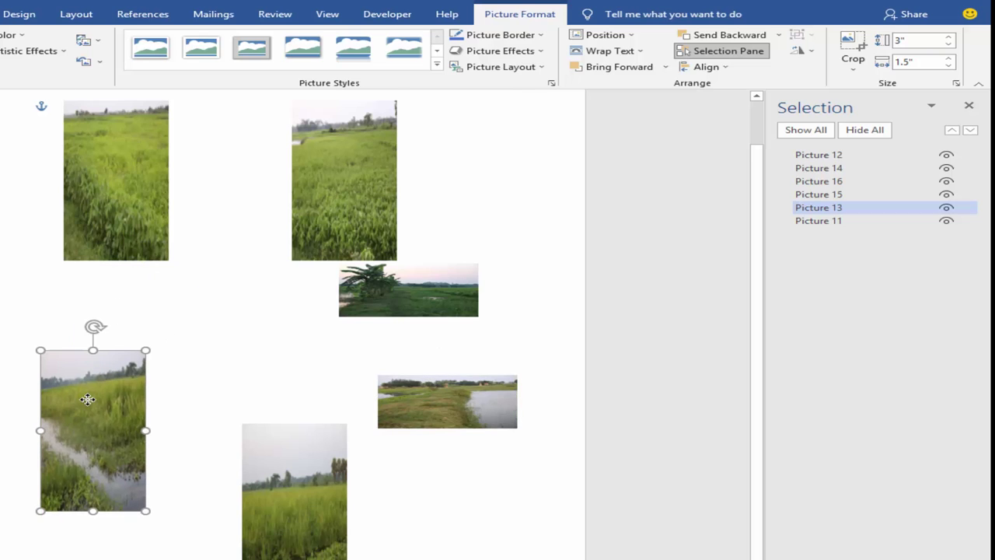
click(127, 169)
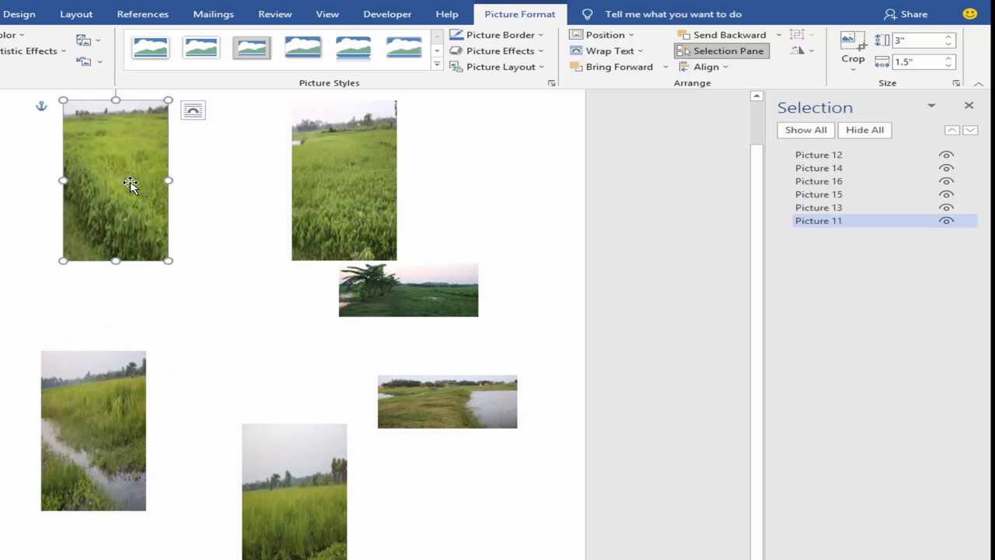